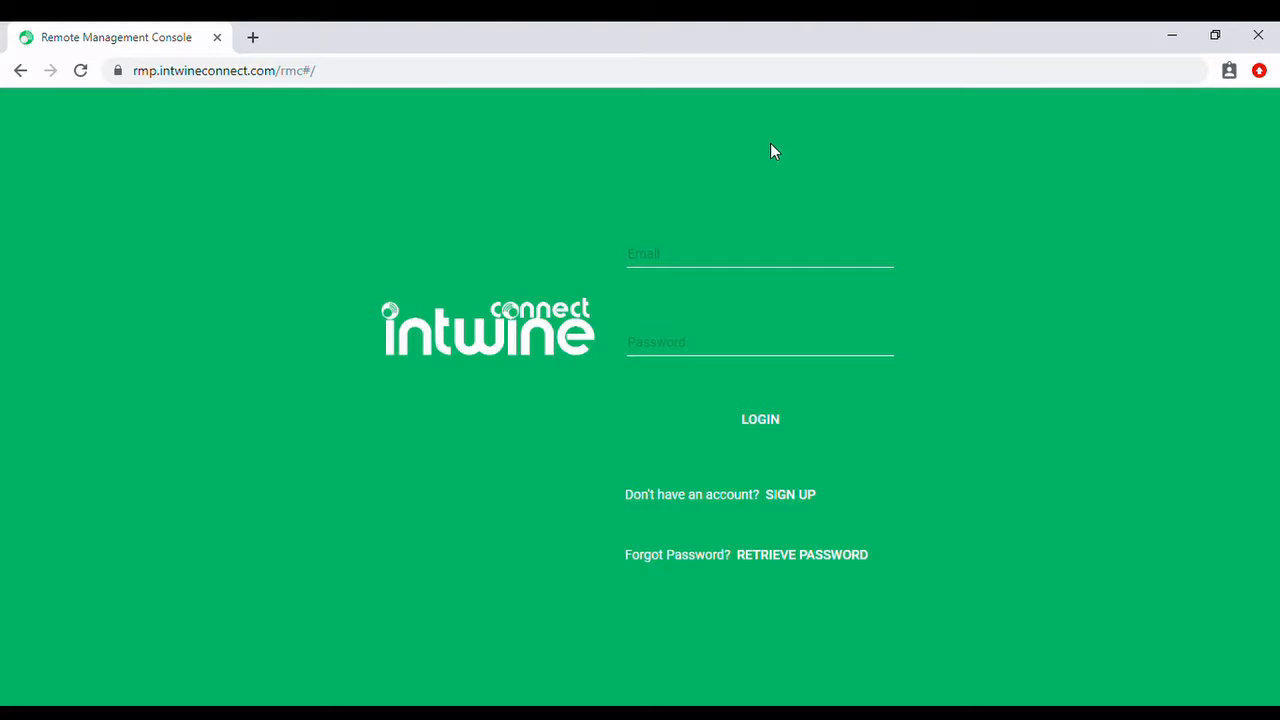
# Open the account sign-up form, review its fields and customer agreement checkbox, and return to the login page
pyautogui.click(286, 73)
pyautogui.click(469, 77)
pyautogui.click(606, 137)
pyautogui.click(790, 495)
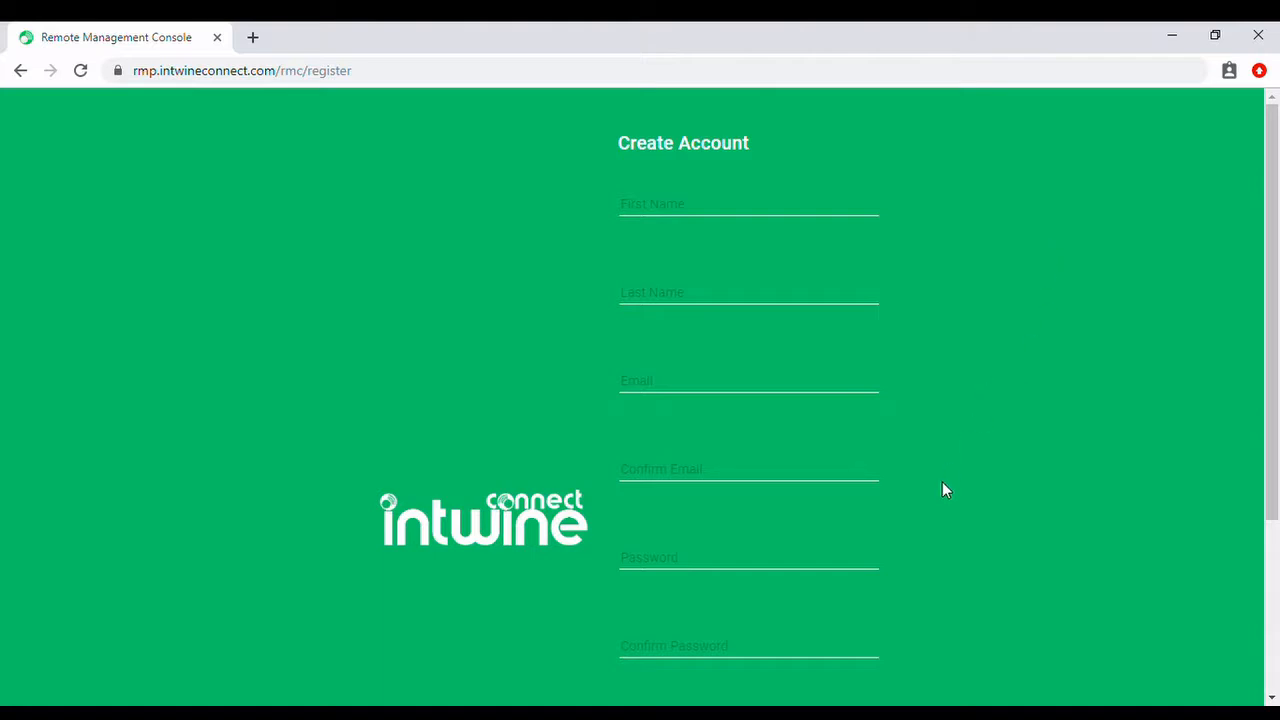
pyautogui.scroll(-2, 920, 474)
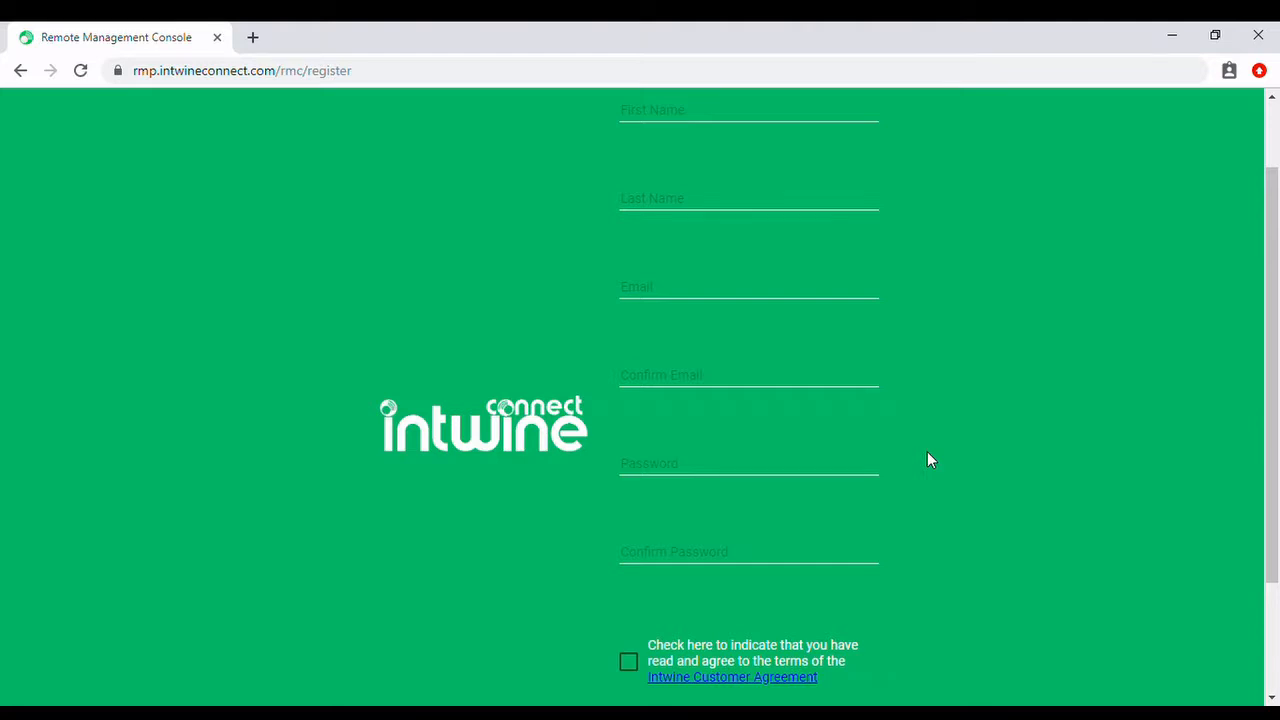
pyautogui.scroll(-2, 990, 410)
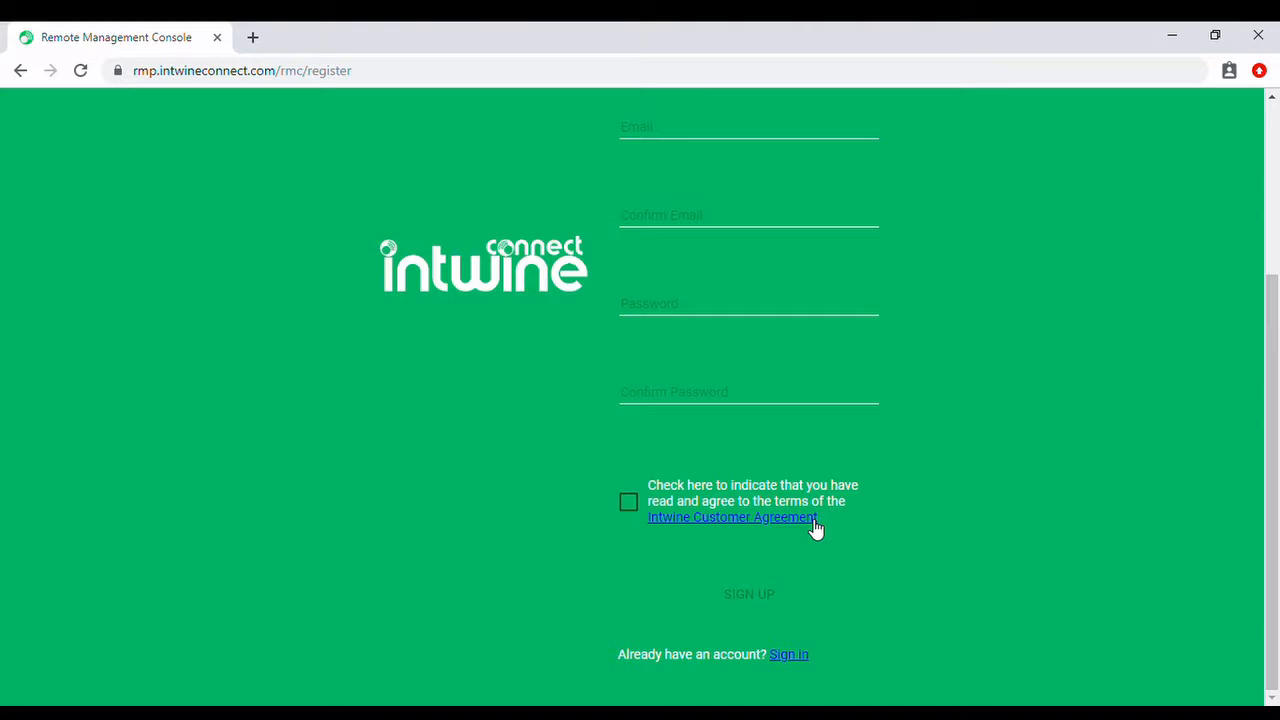
pyautogui.click(629, 503)
pyautogui.click(797, 660)
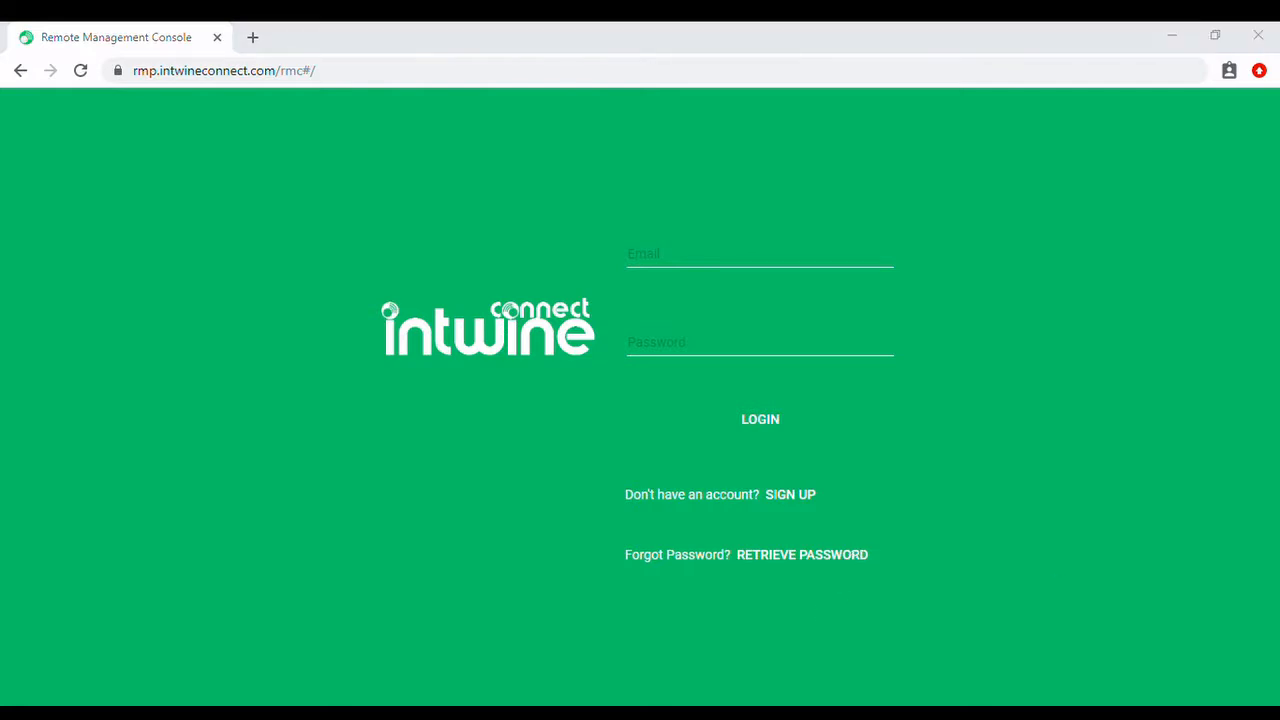
# Log in to the management portal with the account e-mail and password
pyautogui.click(722, 266)
pyautogui.hotkey('ctrl', 'v')
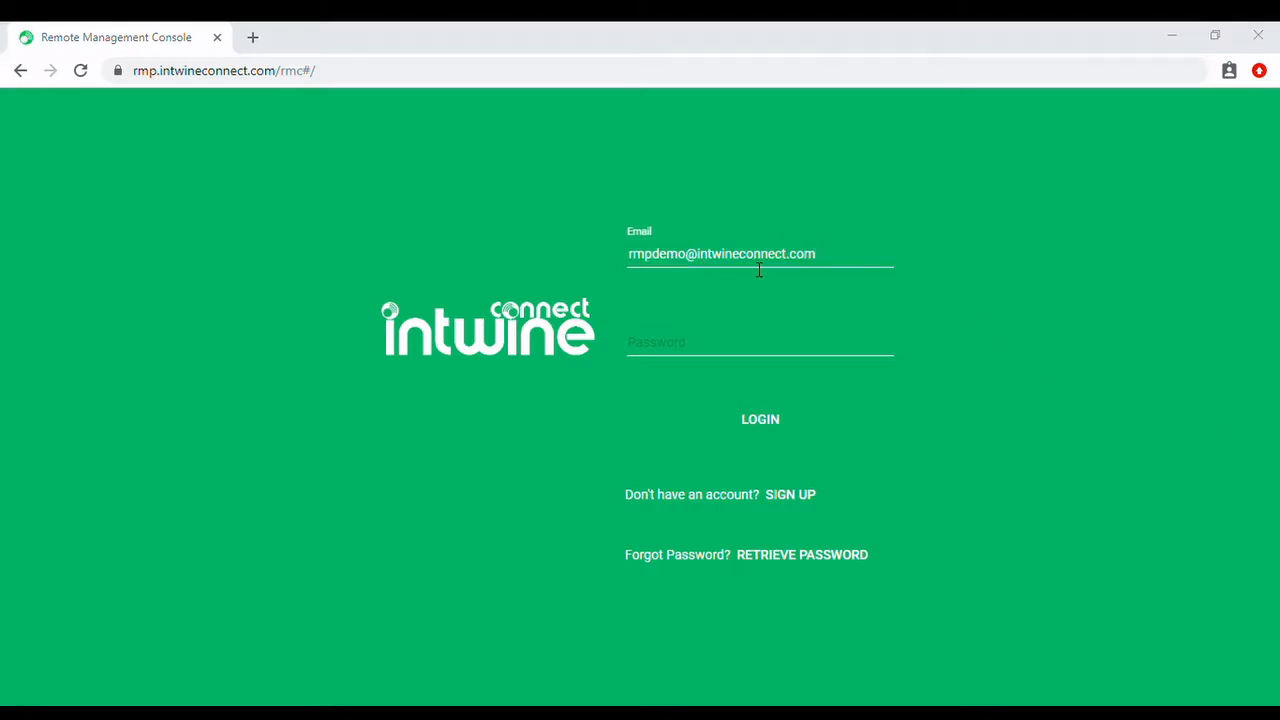
pyautogui.click(726, 349)
pyautogui.hotkey('ctrl', 'v')
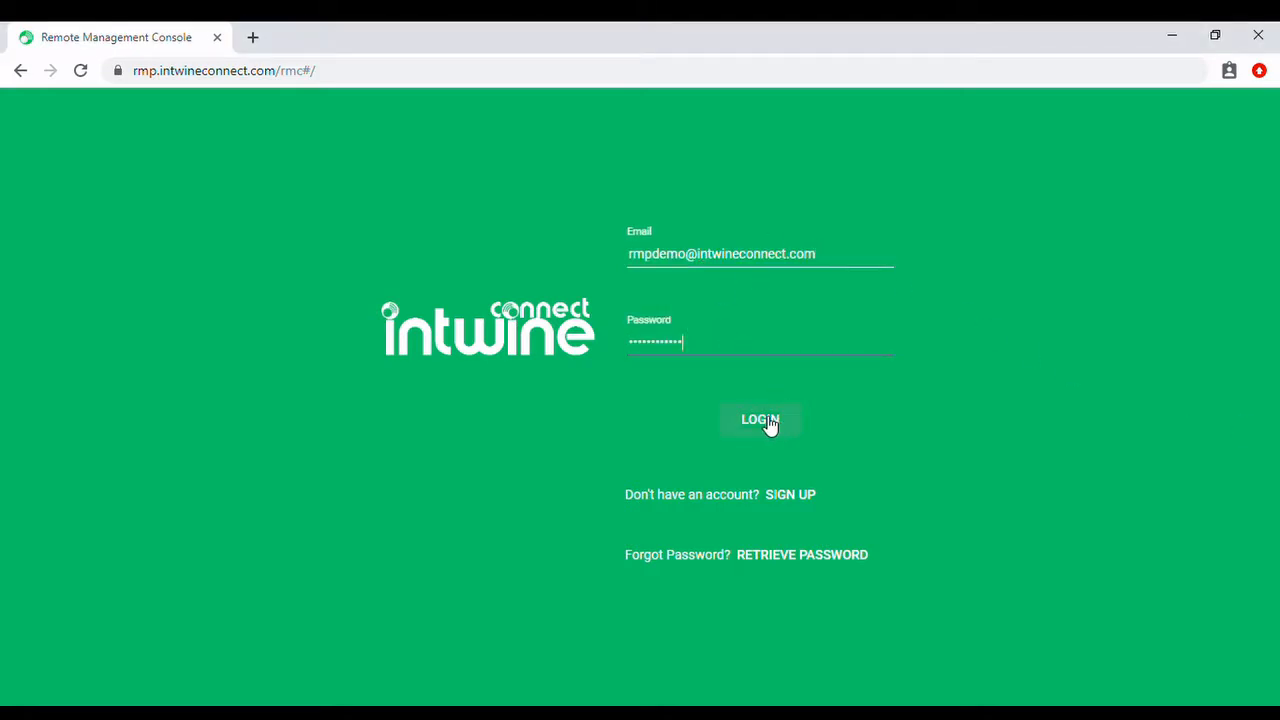
pyautogui.click(768, 422)
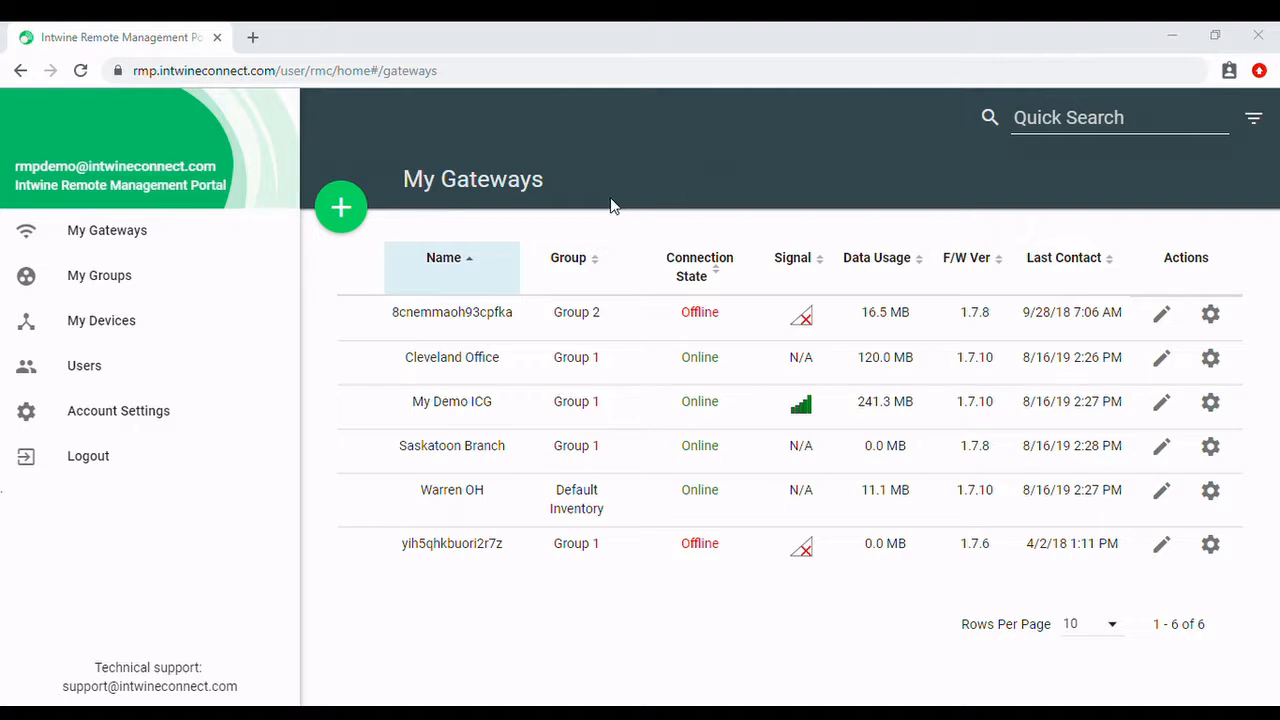
# Review the IGUID entry and file upload options for adding 4GRs to the account, and exit without adding any
pyautogui.click(341, 208)
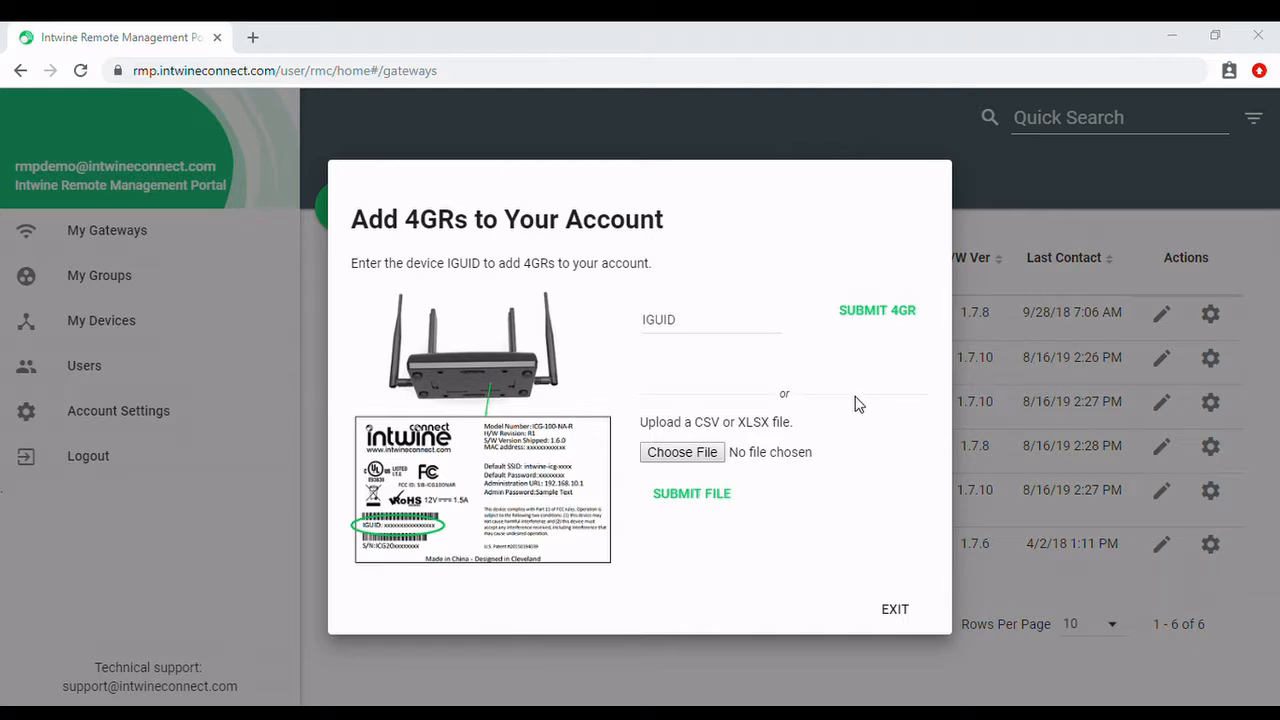
pyautogui.click(712, 332)
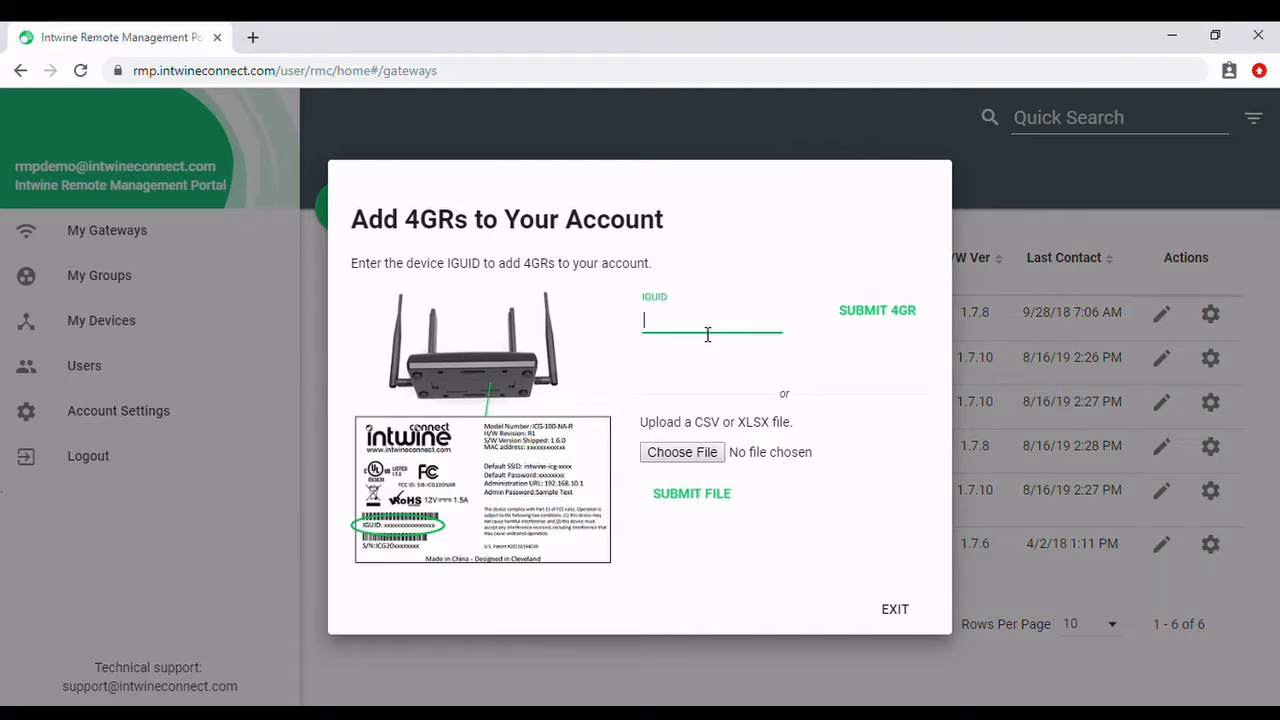
pyautogui.click(877, 312)
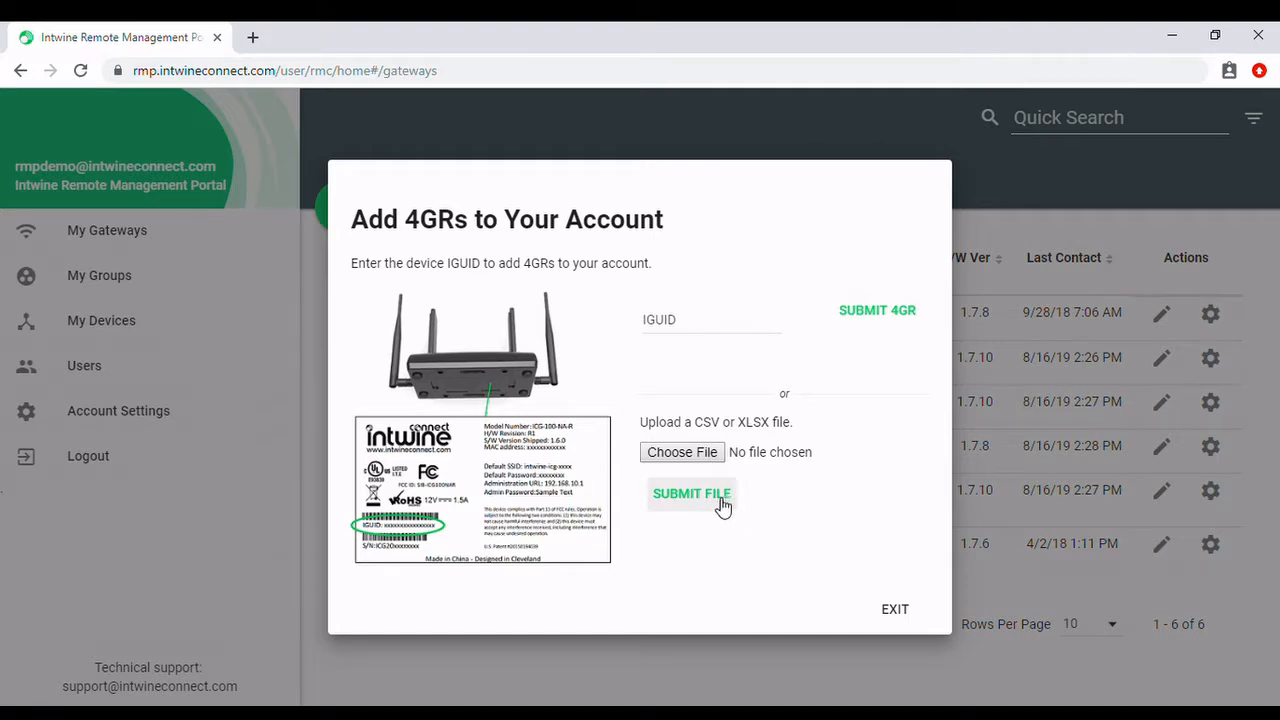
pyautogui.click(893, 617)
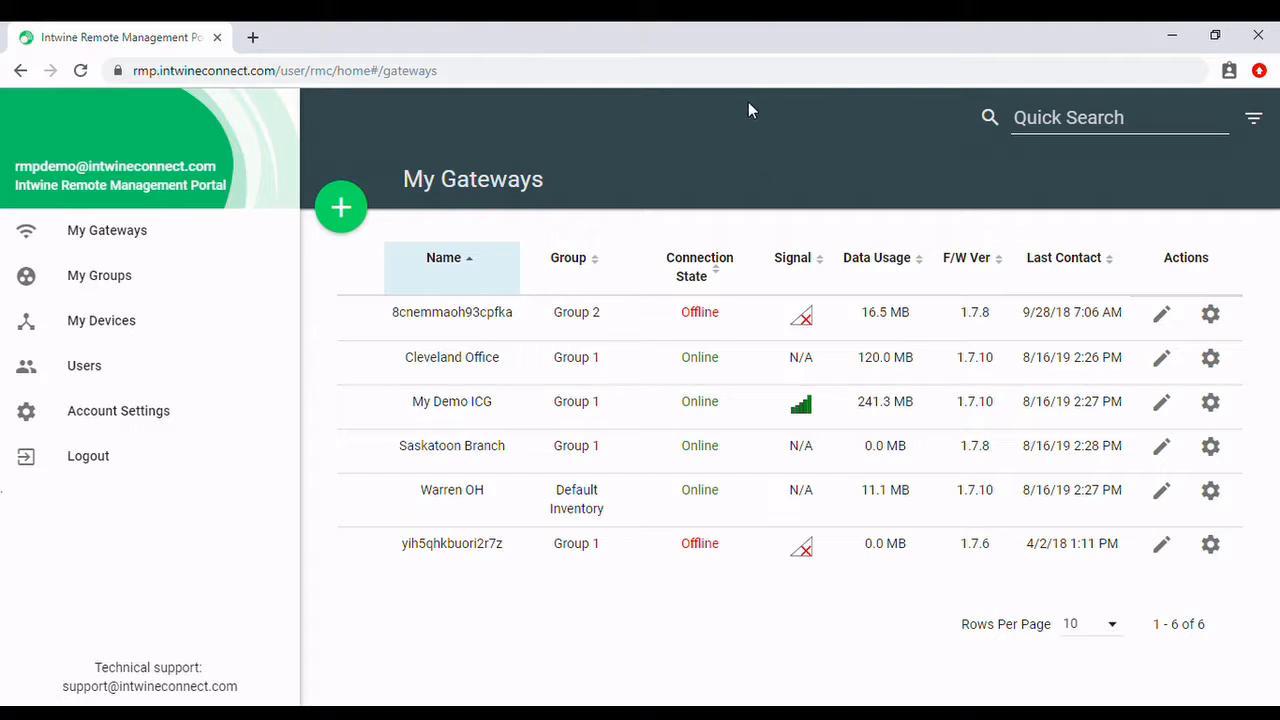
# Sort the gateway list by name, group and connection state in turn, finishing with data usage in descending order
pyautogui.click(471, 280)
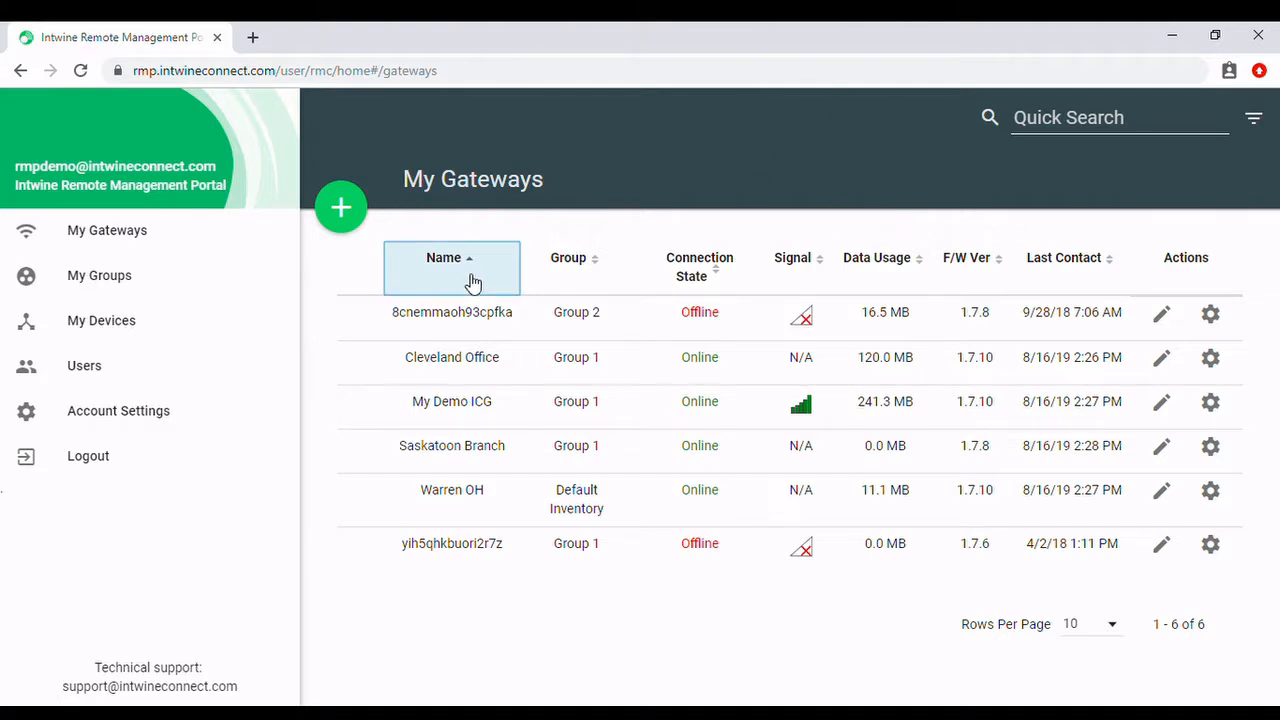
pyautogui.click(473, 283)
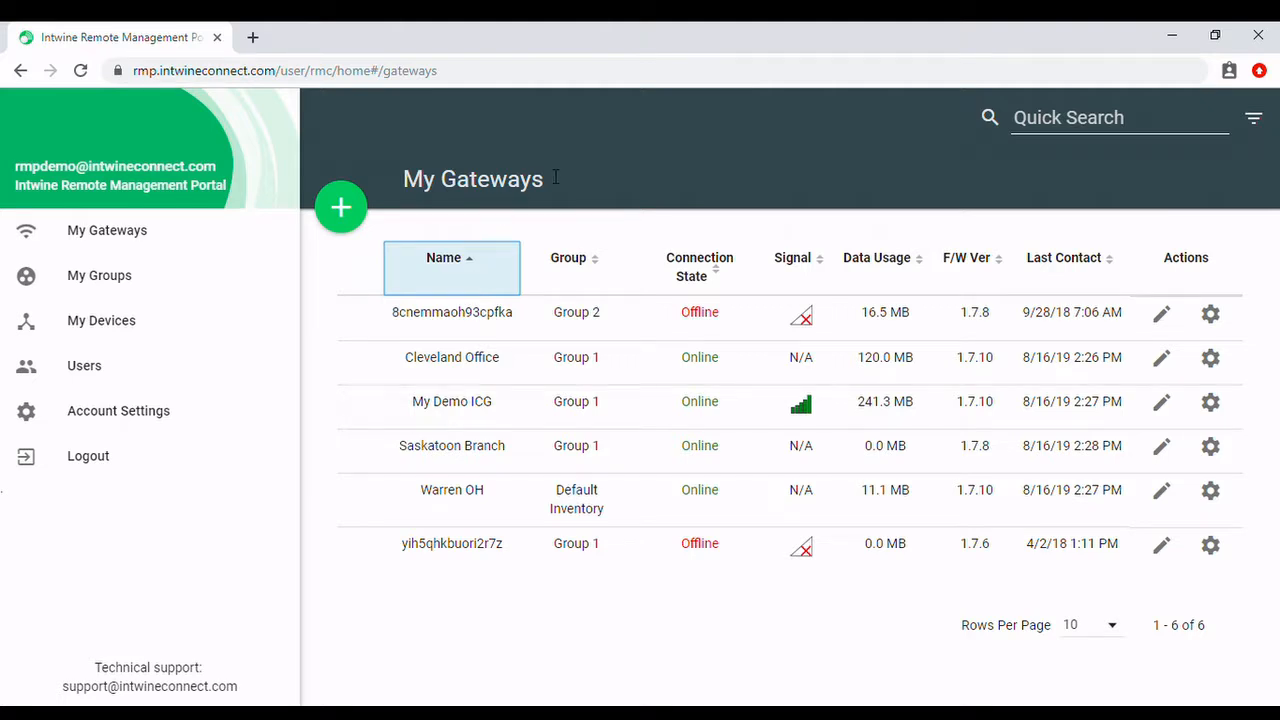
pyautogui.click(574, 272)
pyautogui.click(578, 268)
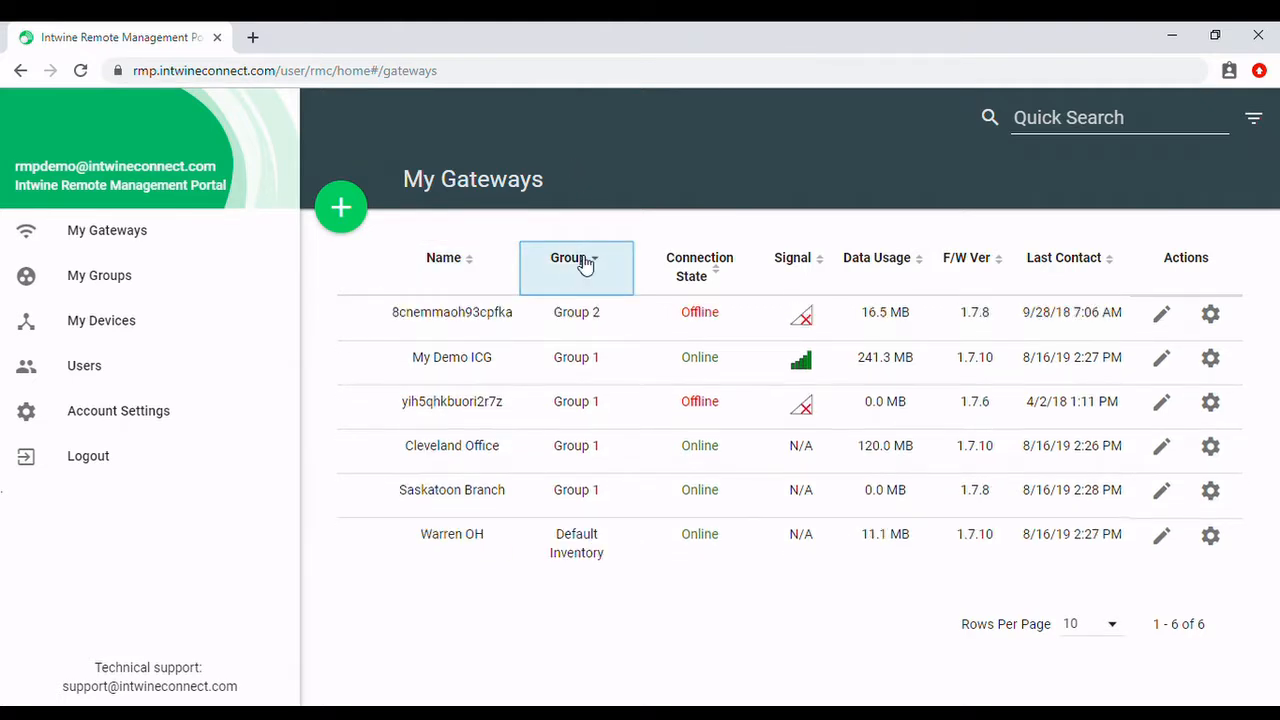
pyautogui.click(700, 264)
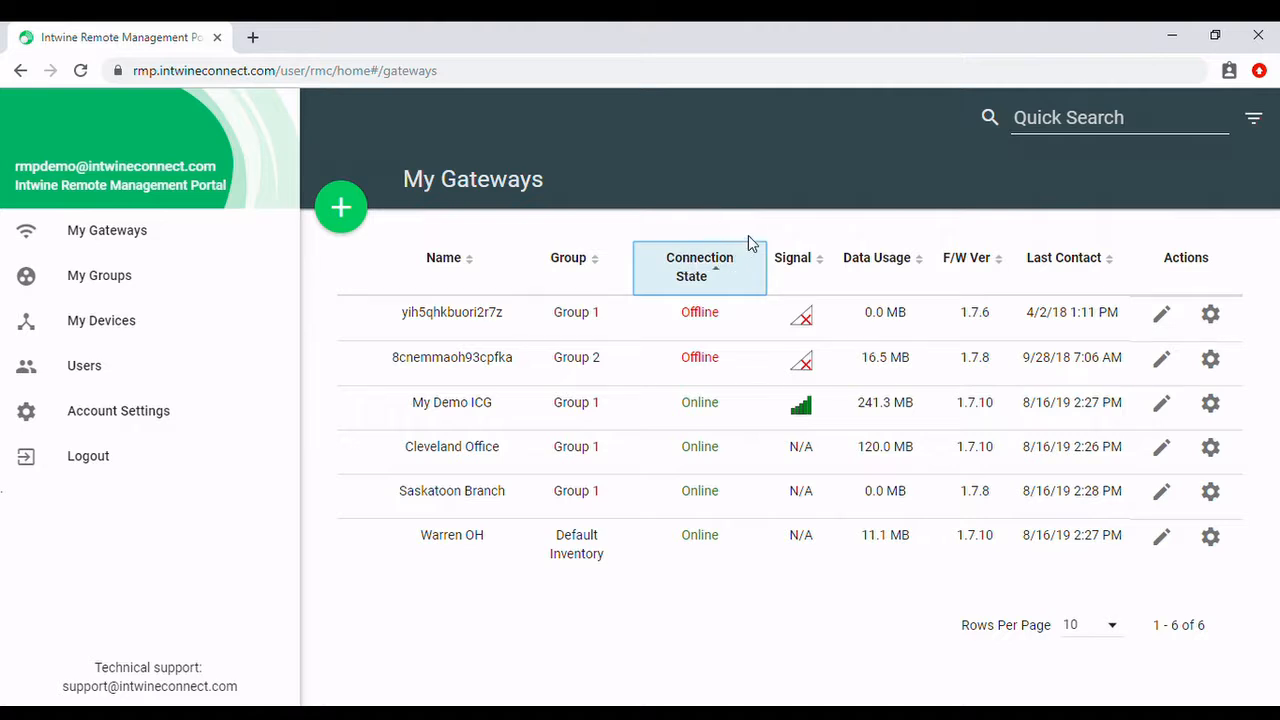
pyautogui.click(856, 258)
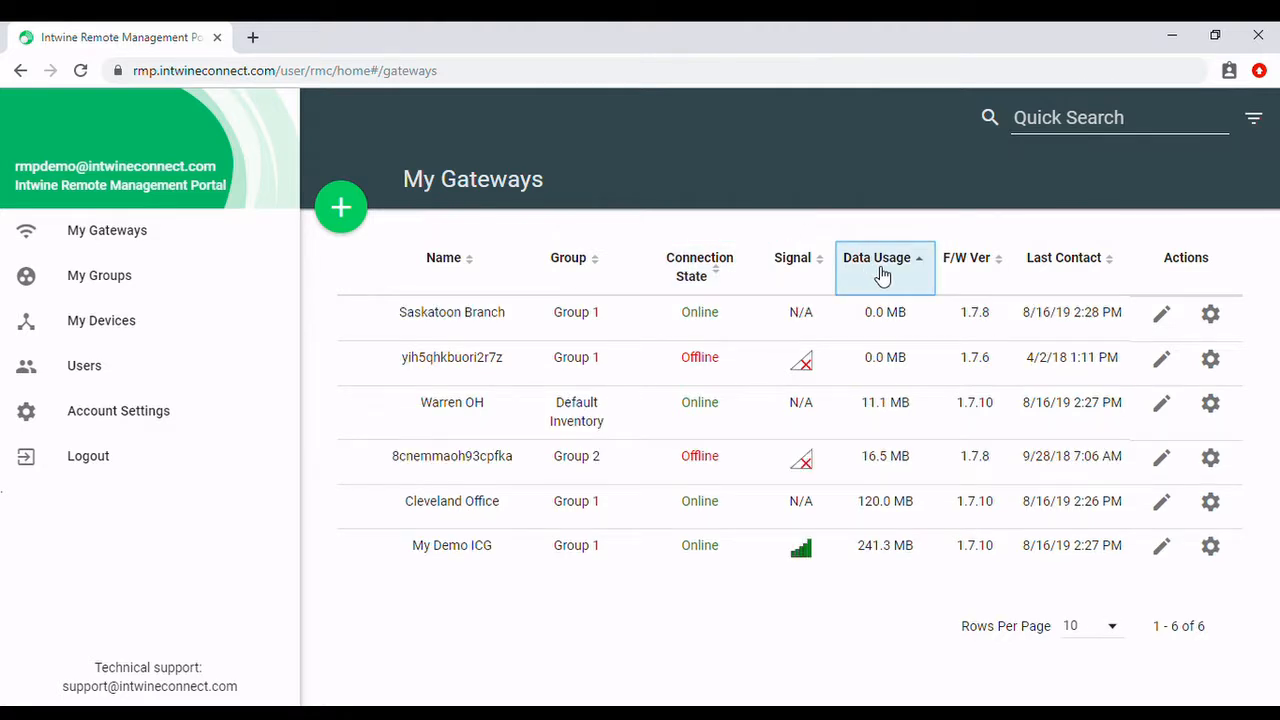
pyautogui.click(882, 273)
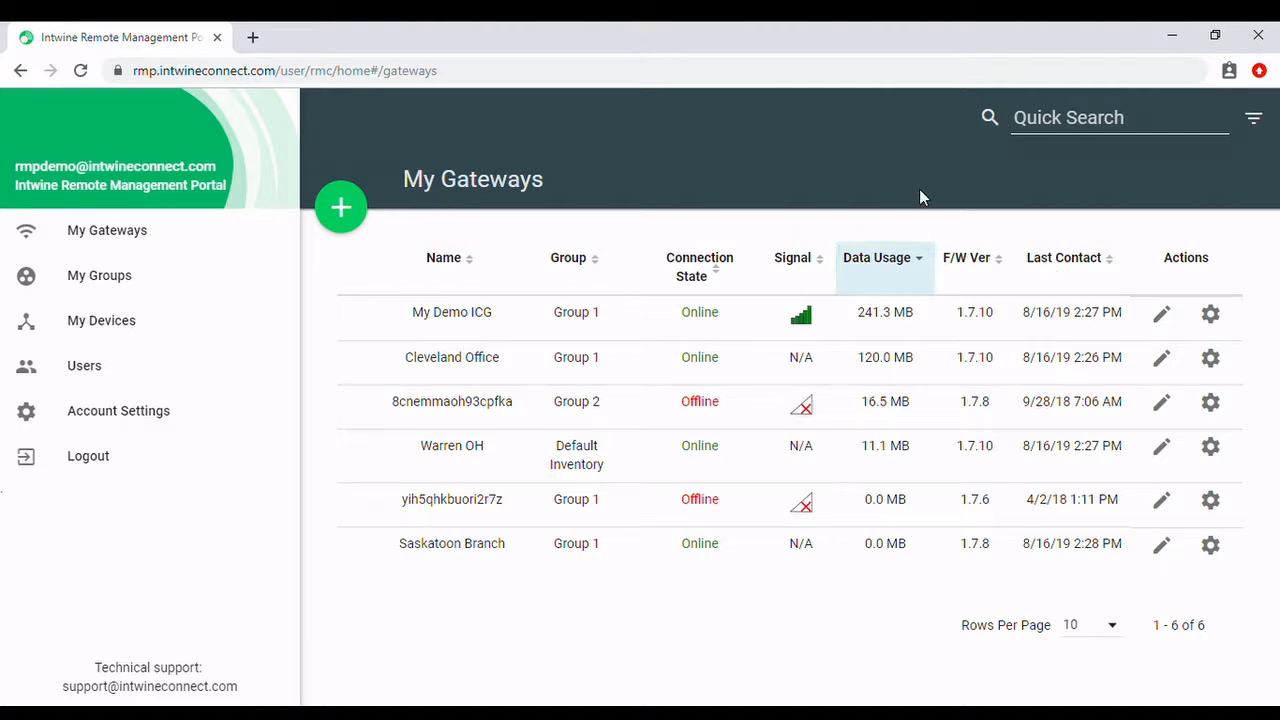
# Search the gateways for firmware version 1.7.8, repeat the search for 1.7.10, and clear the search
pyautogui.click(1137, 127)
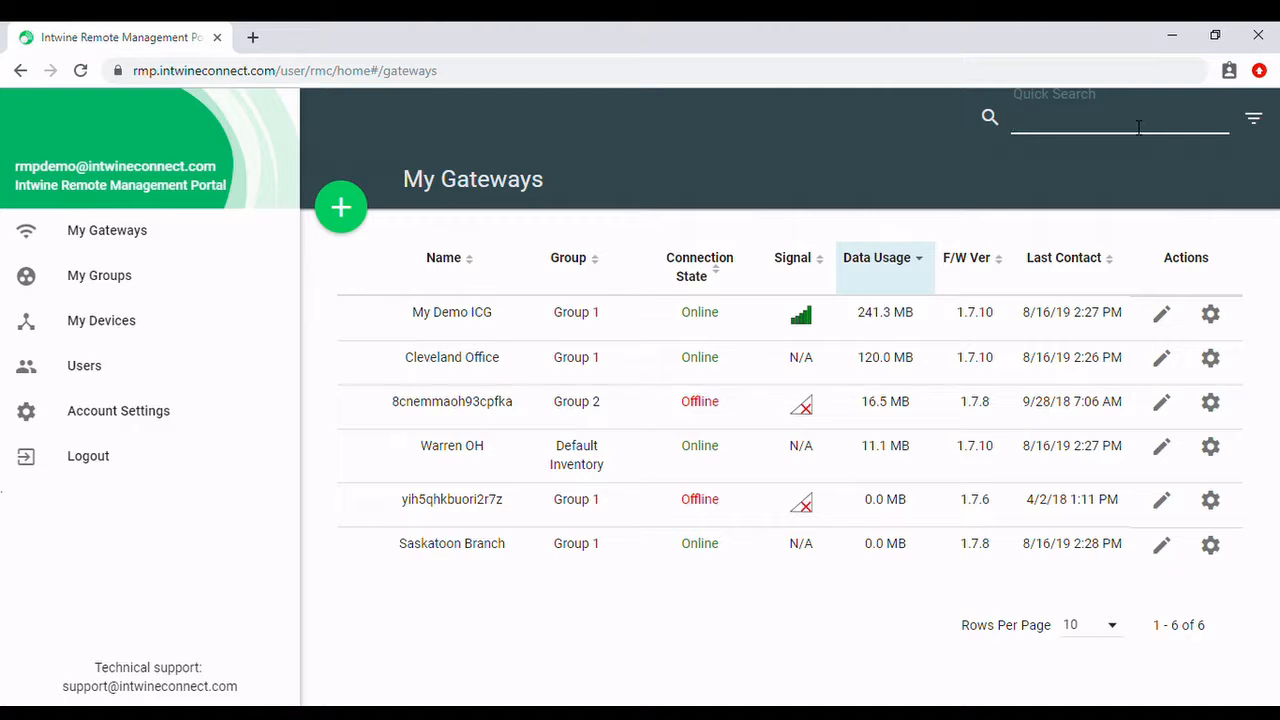
pyautogui.write('1.7.8')
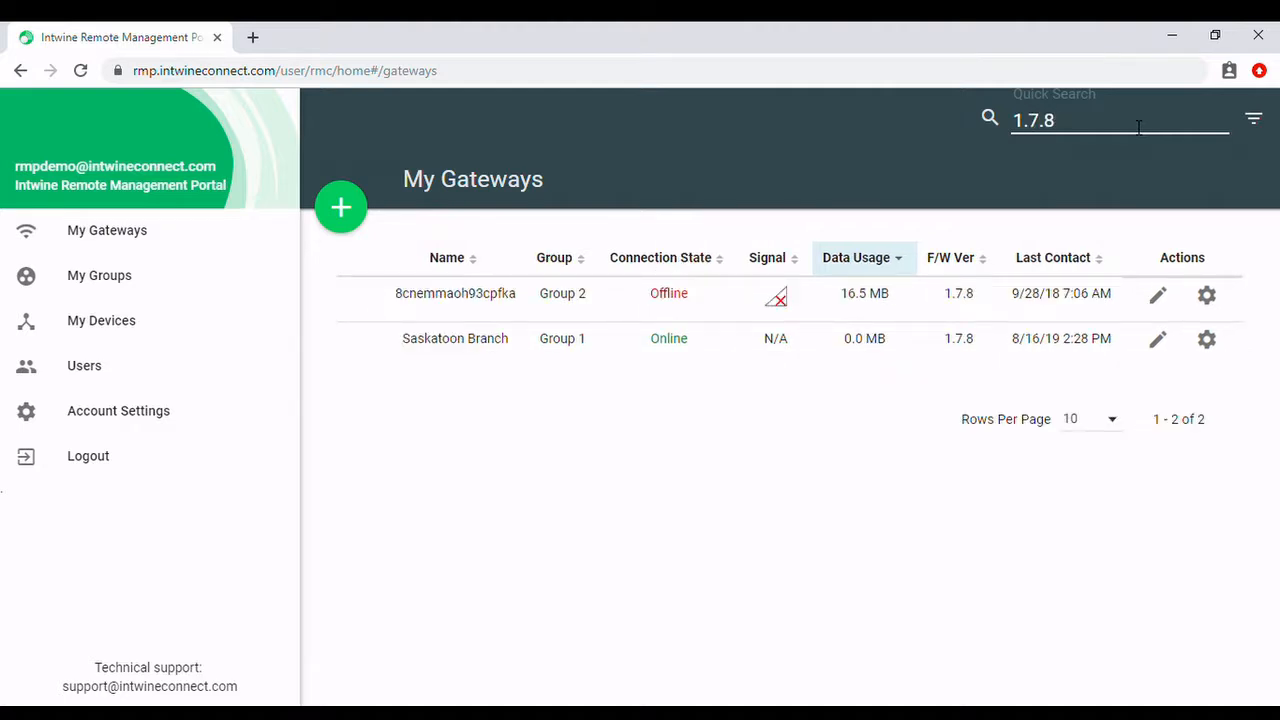
pyautogui.press('BackSpace')
pyautogui.write('10')
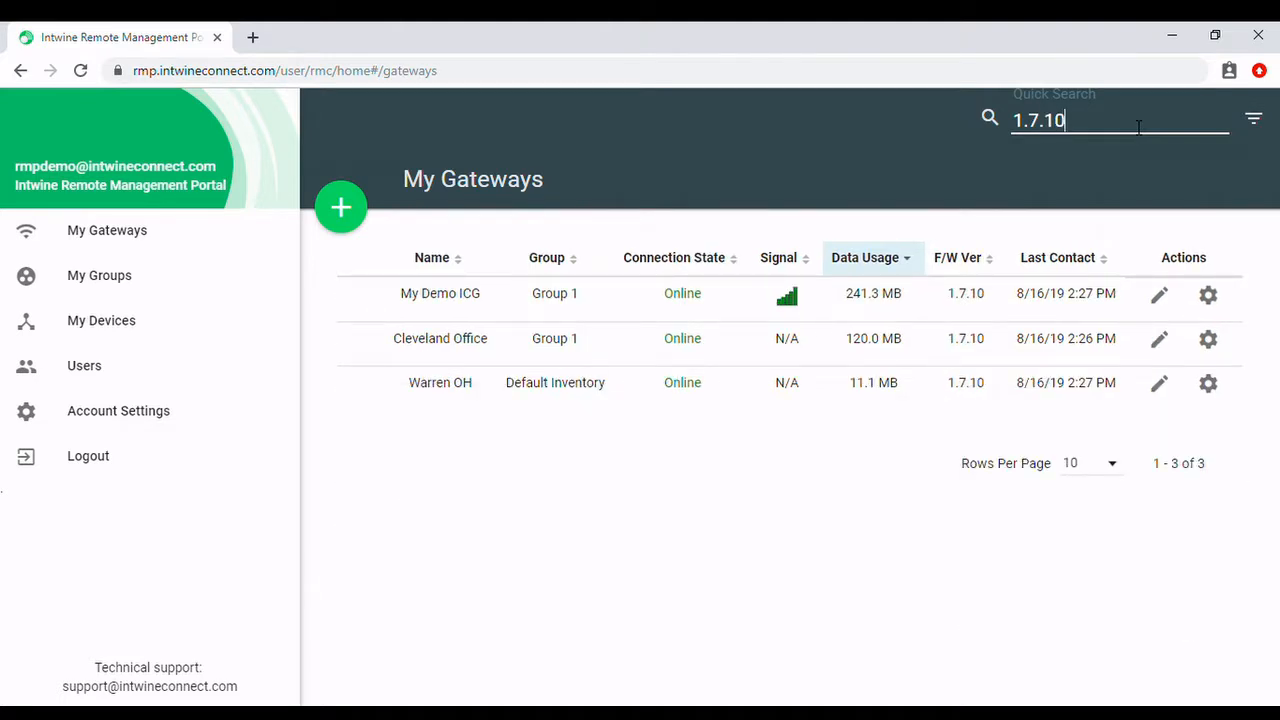
pyautogui.press('BackSpace')
pyautogui.press('BackSpace')
pyautogui.press('BackSpace')
pyautogui.press('BackSpace')
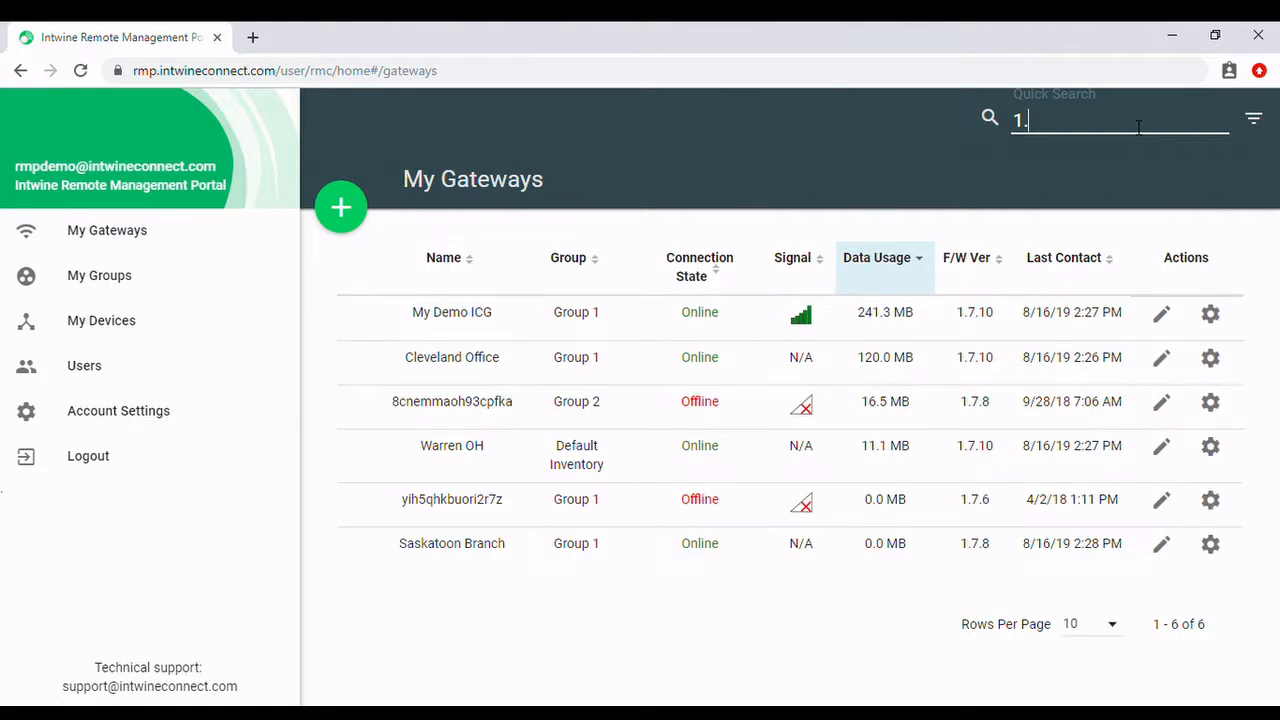
pyautogui.press('BackSpace')
pyautogui.press('BackSpace')
# Search the gateways for group 1, repeat the search for group 2, and clear the search
pyautogui.write('groups')
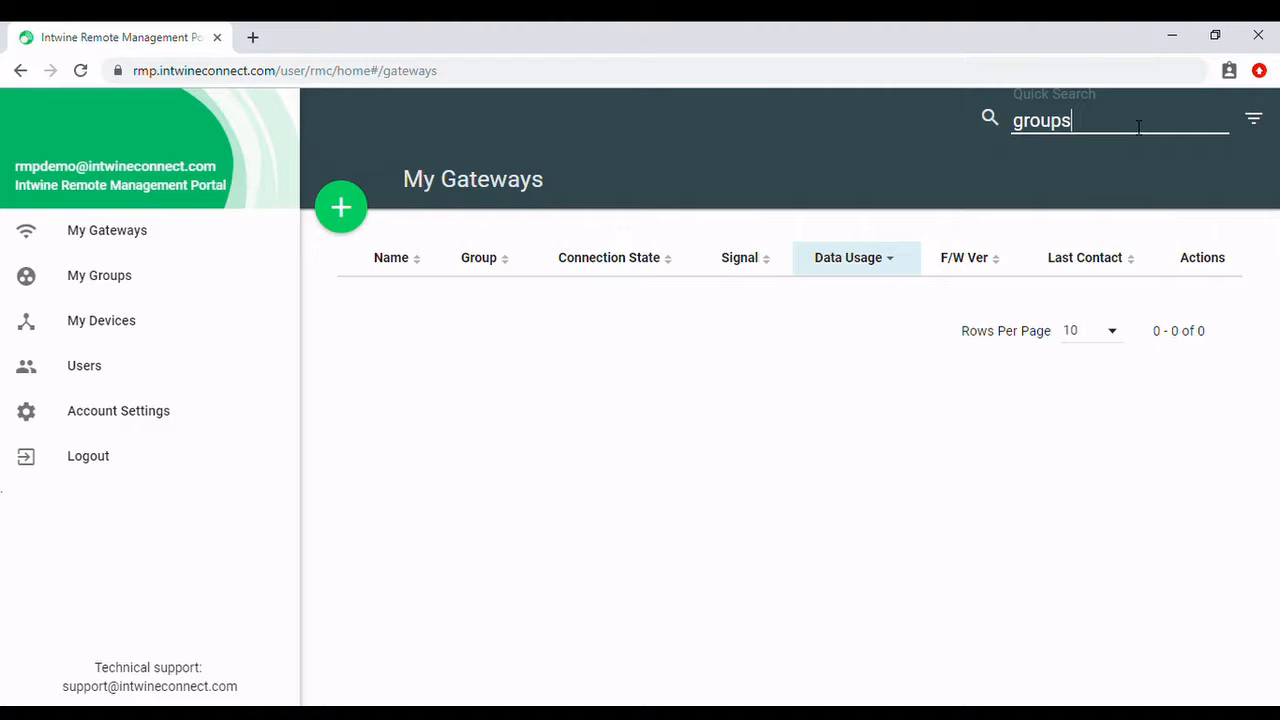
pyautogui.press('BackSpace')
pyautogui.write('1')
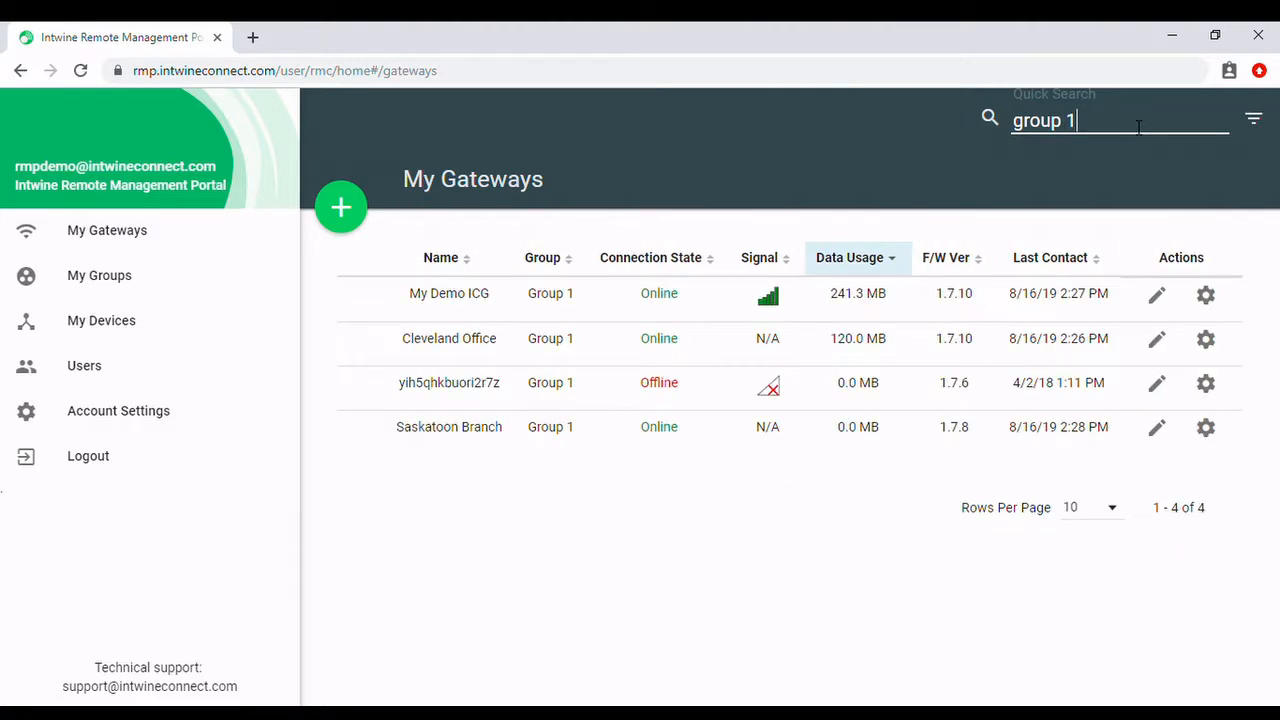
pyautogui.press('BackSpace')
pyautogui.write('2')
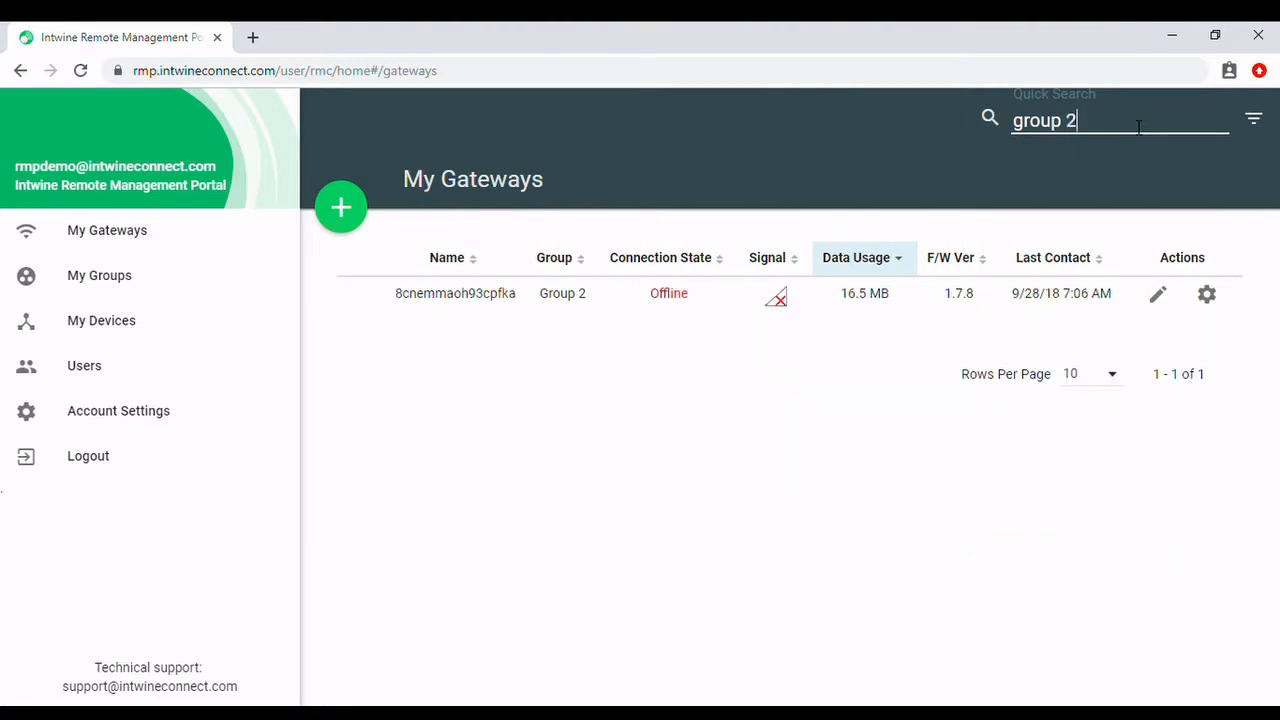
pyautogui.press('BackSpace')
pyautogui.press('BackSpace')
pyautogui.press('BackSpace')
pyautogui.press('BackSpace')
pyautogui.press('BackSpace')
pyautogui.press('BackSpace')
pyautogui.press('BackSpace')
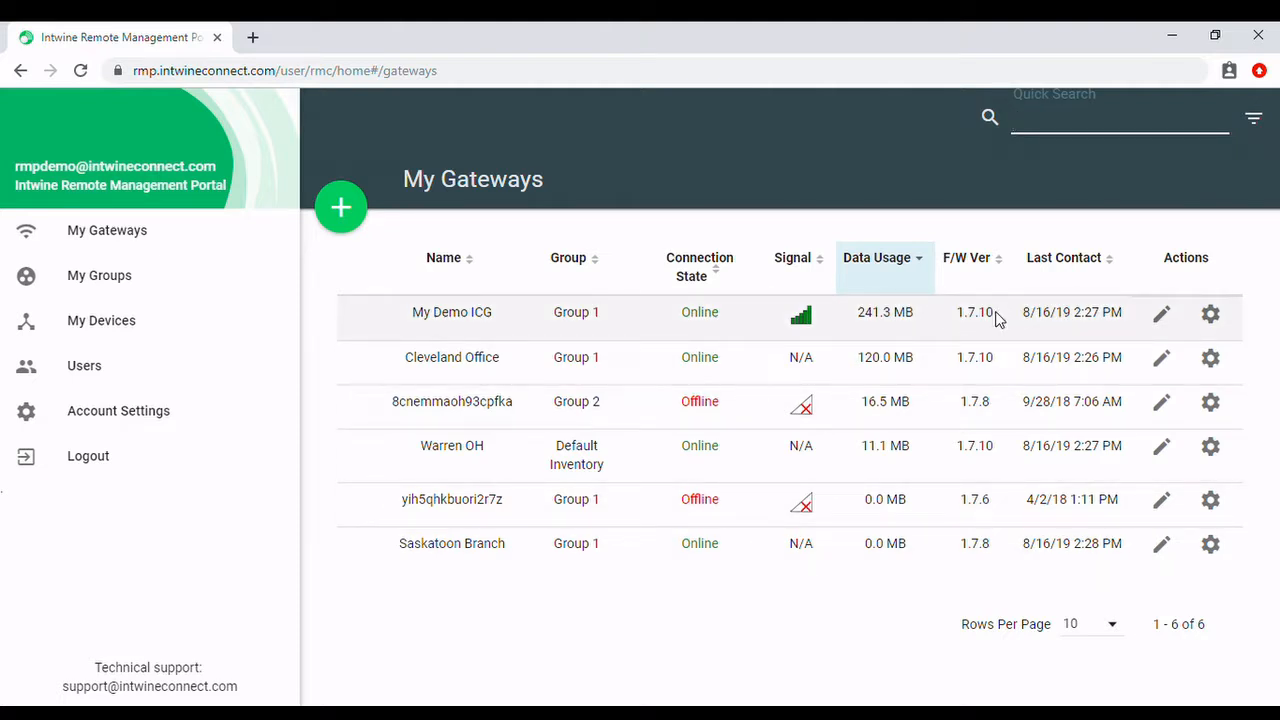
# Rename the My Demo ICG gateway to My Demo ICG changed and save the new nickname
pyautogui.click(1166, 322)
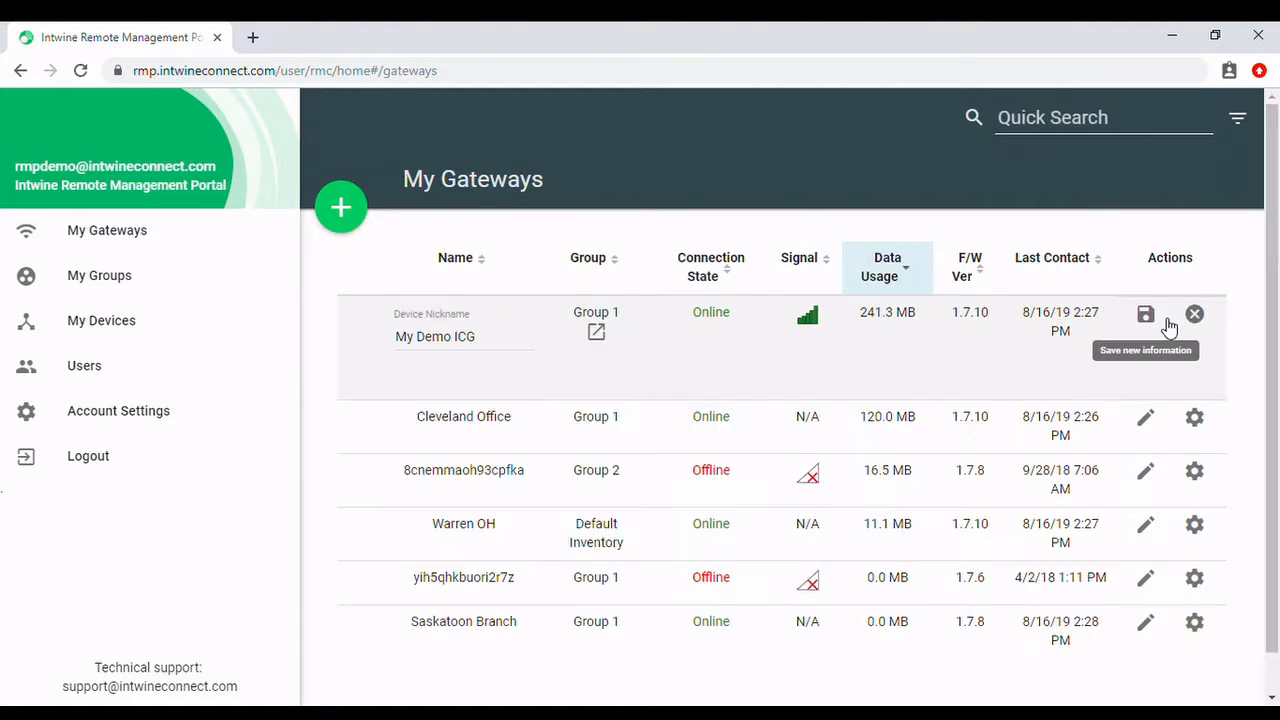
pyautogui.click(504, 340)
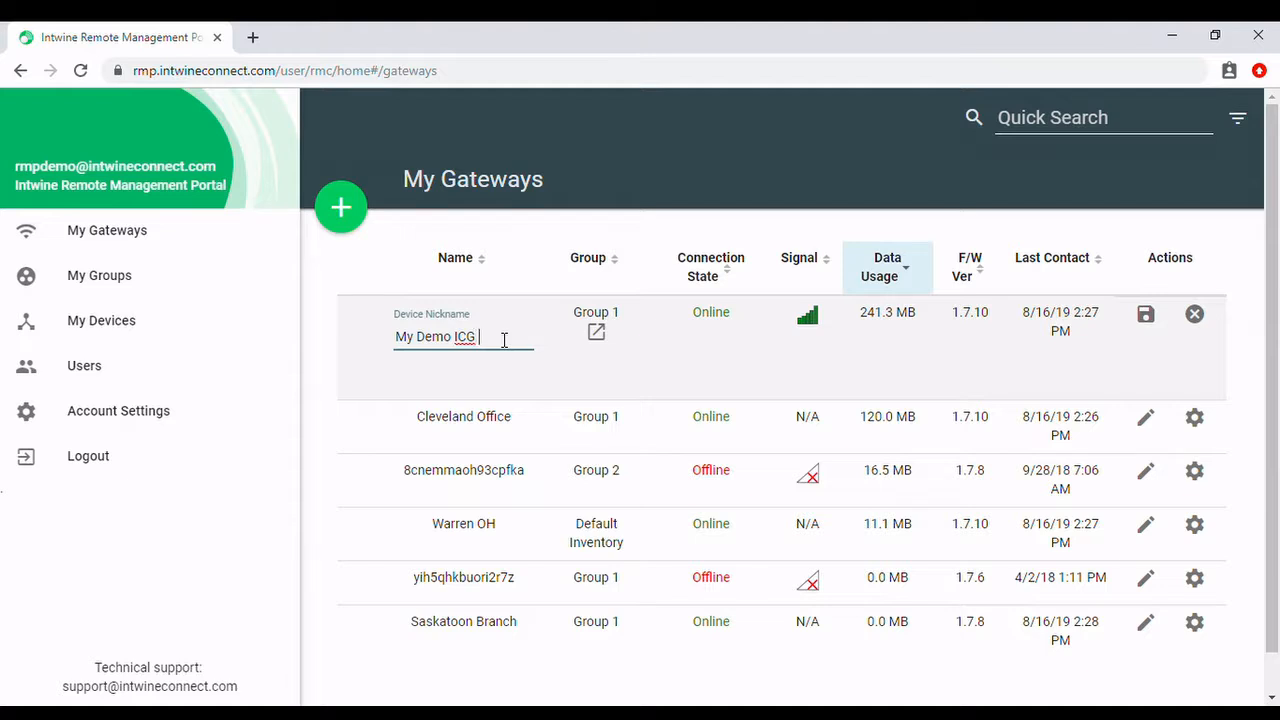
pyautogui.write('changed')
pyautogui.click(1148, 318)
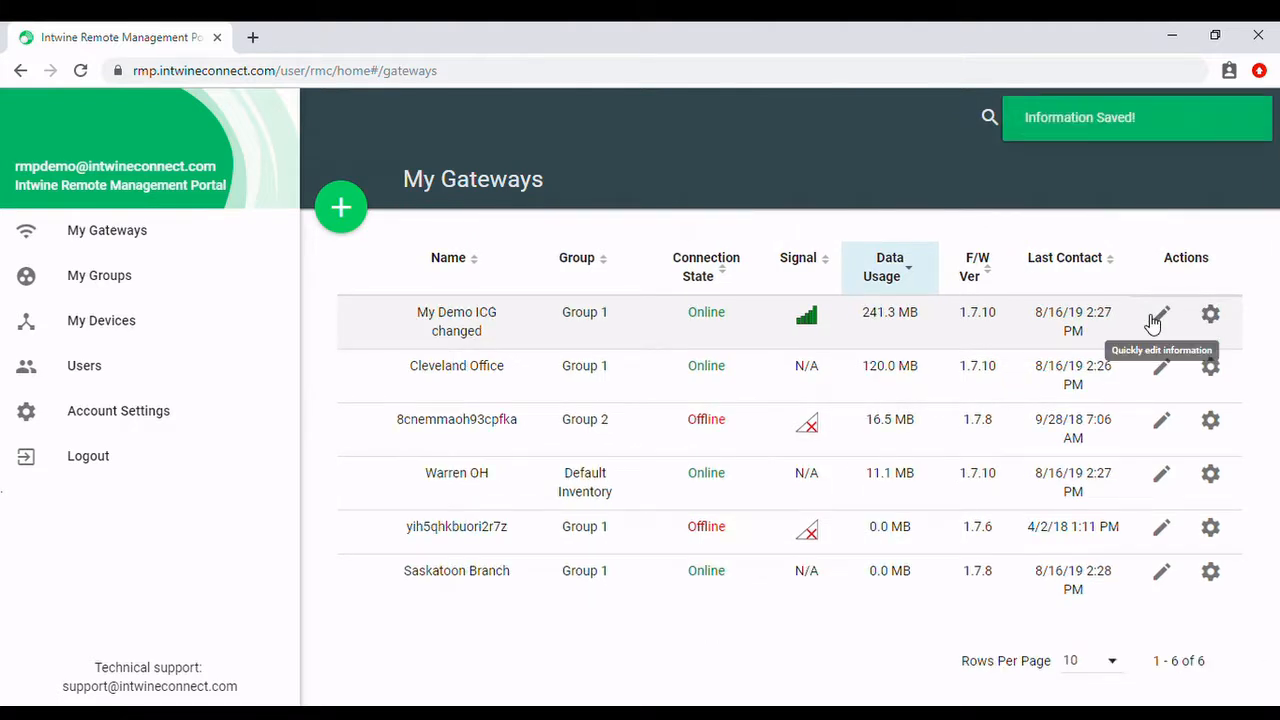
# Move the My Demo ICG changed gateway to Group 2 and save the assignment
pyautogui.click(1164, 317)
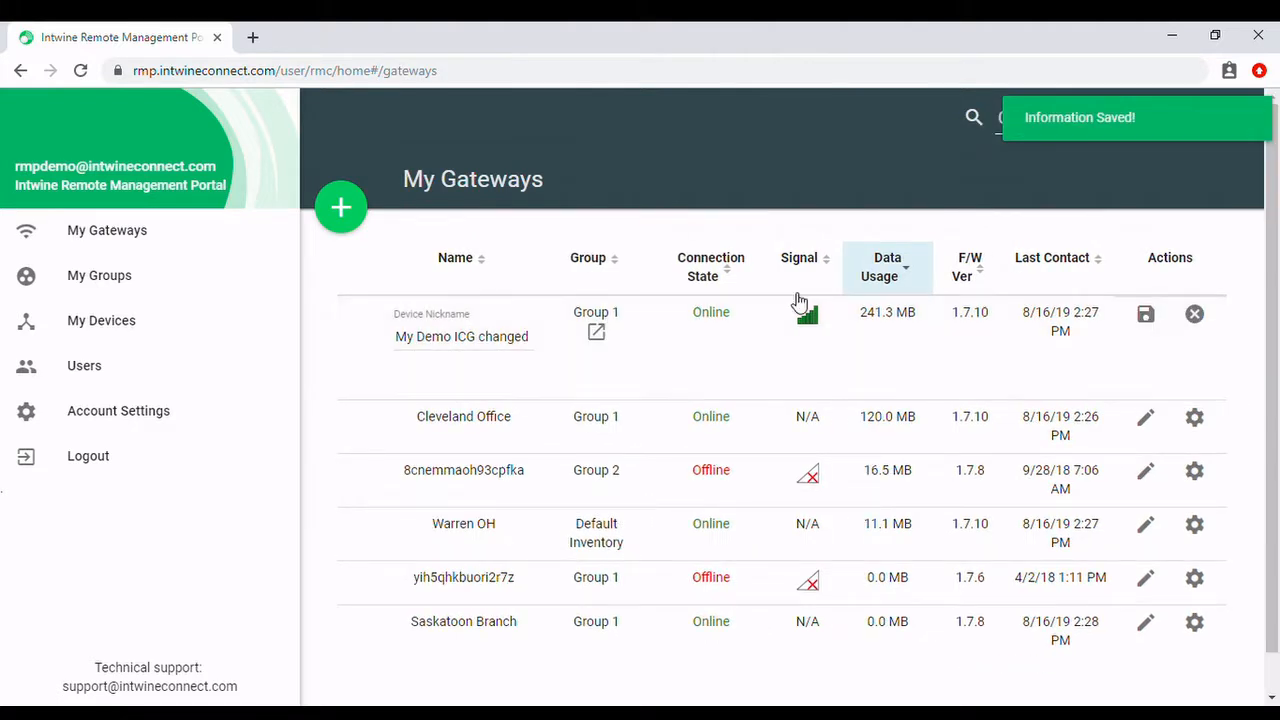
pyautogui.click(597, 334)
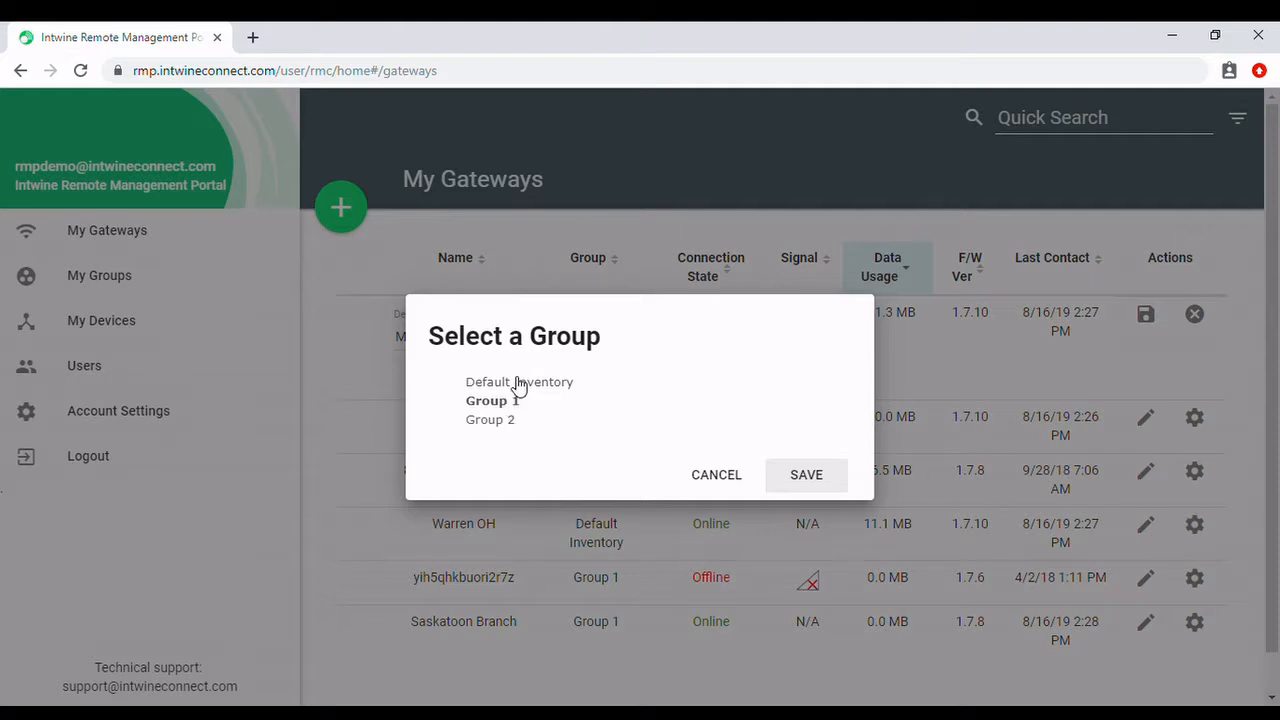
pyautogui.click(510, 421)
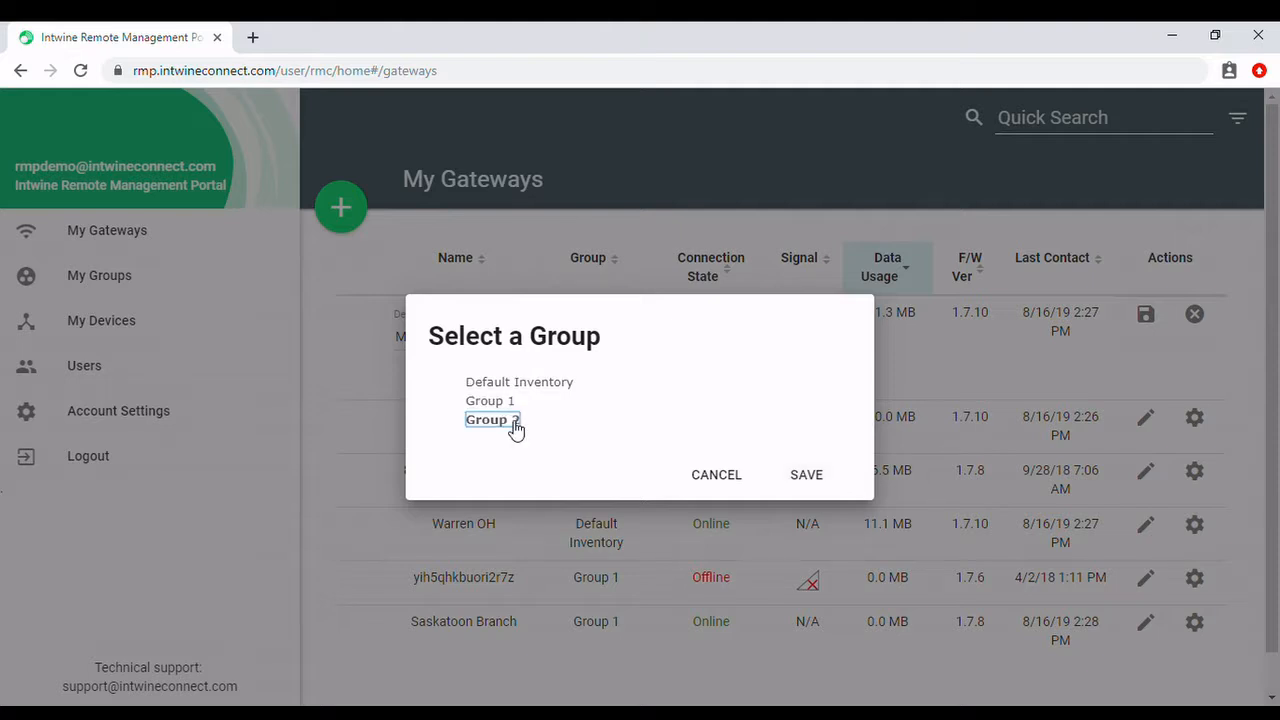
pyautogui.click(805, 476)
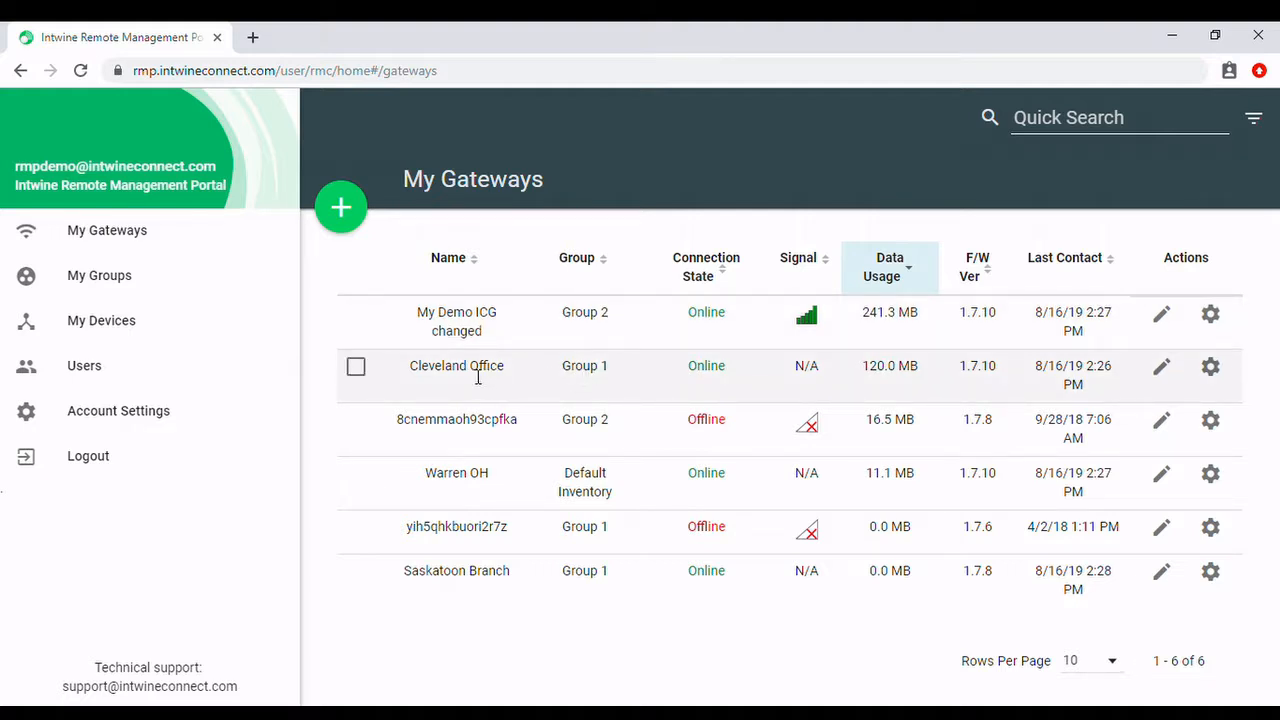
# Select only the My Demo ICG changed gateway in the list, leaving Cleveland Office unselected
pyautogui.click(357, 368)
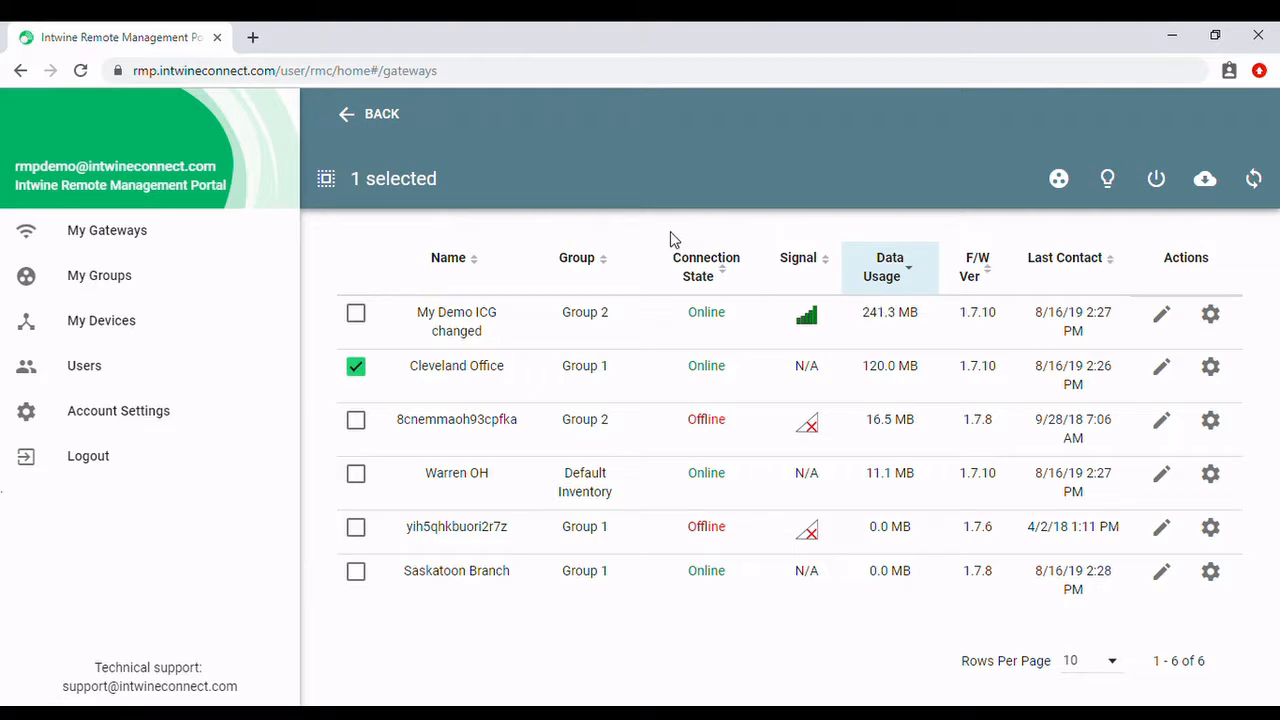
pyautogui.click(358, 315)
pyautogui.click(365, 318)
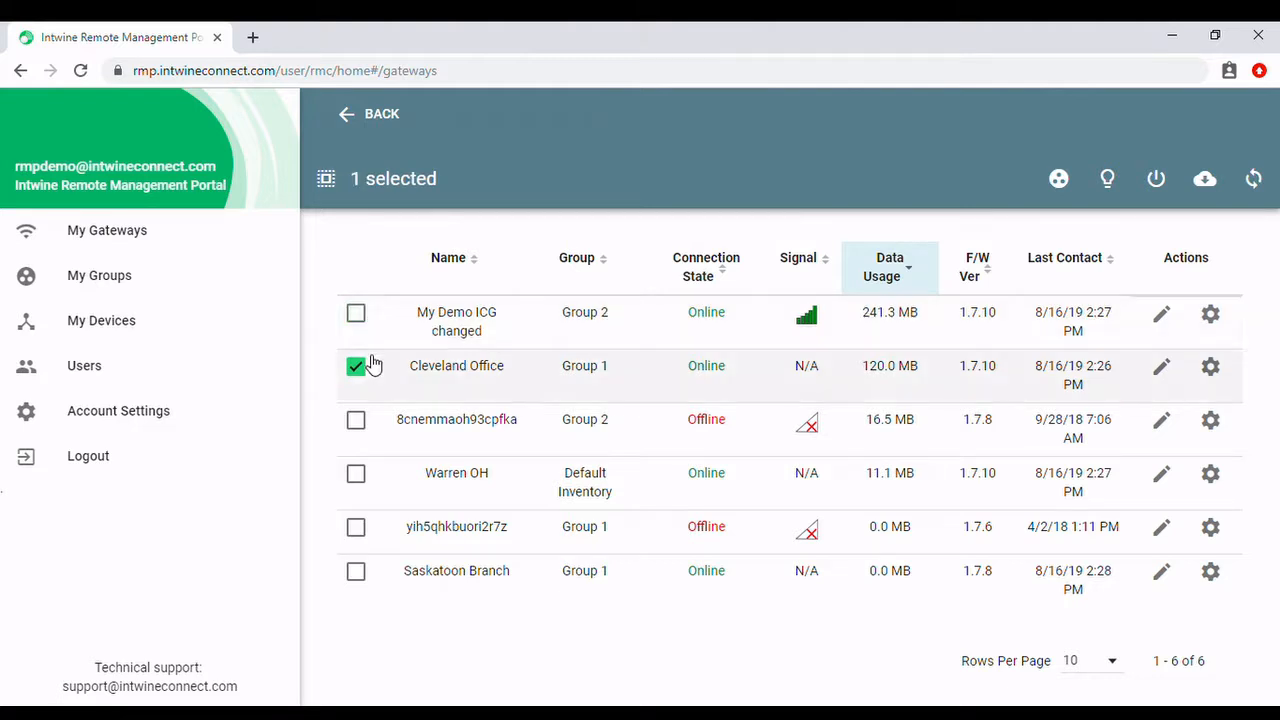
pyautogui.click(363, 365)
pyautogui.click(362, 316)
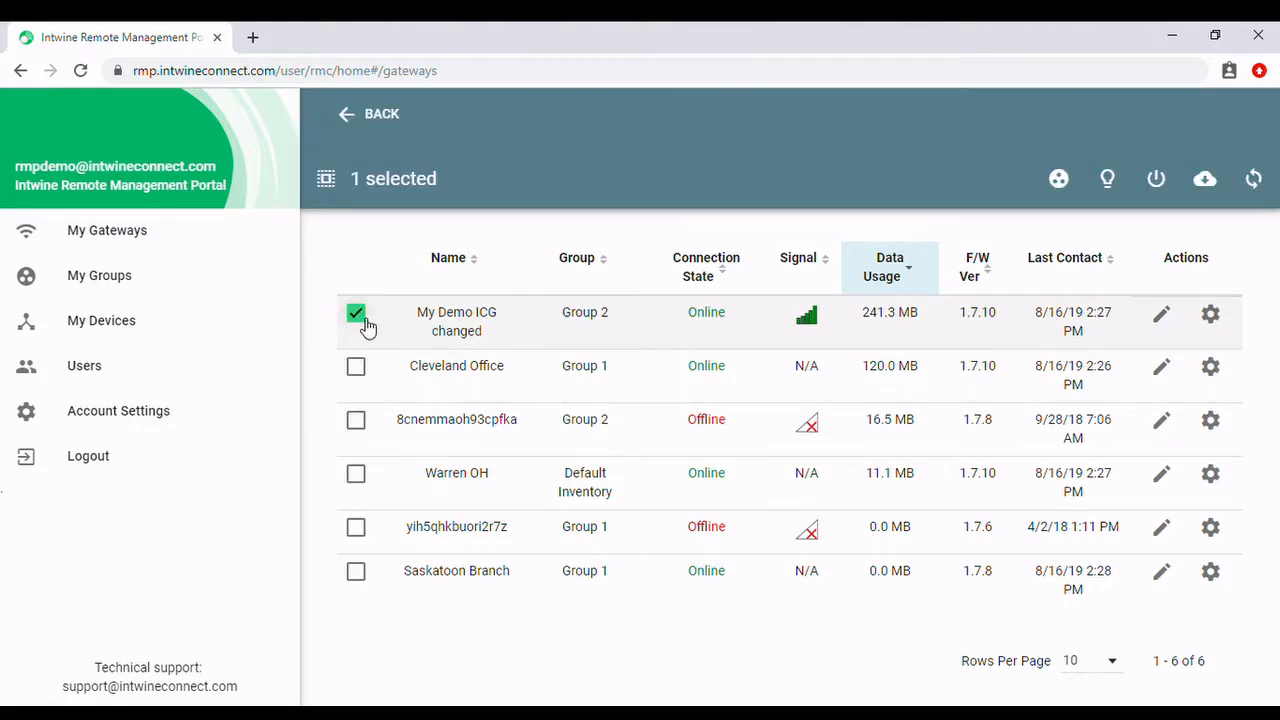
# Leave the gateway selection mode and open the settings page of the Cleveland Office gateway
pyautogui.click(348, 118)
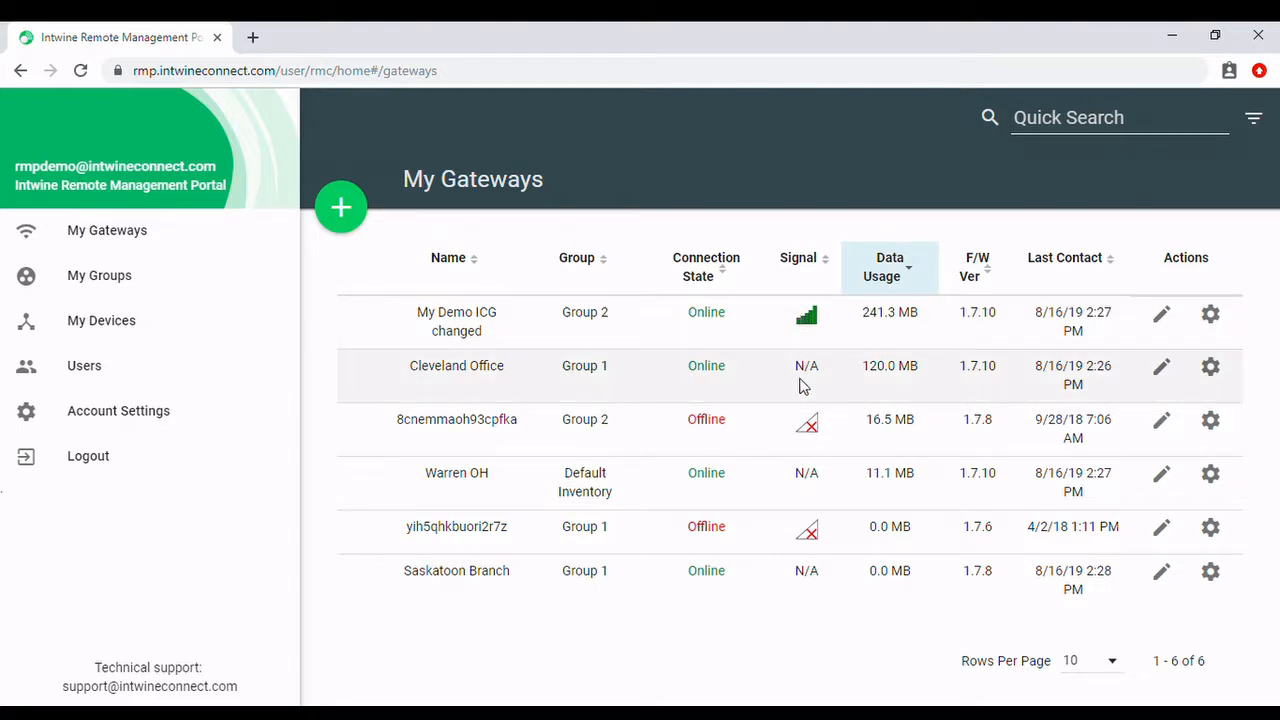
pyautogui.moveTo(494, 375)
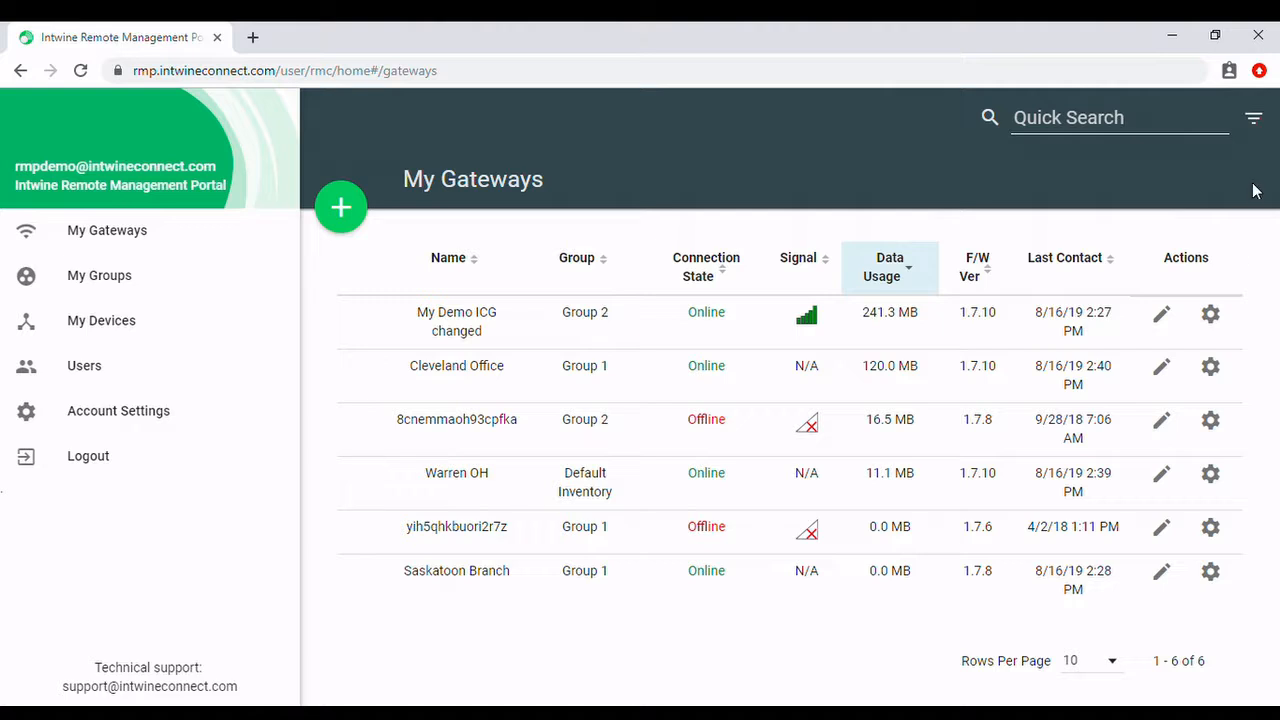
pyautogui.click(1211, 368)
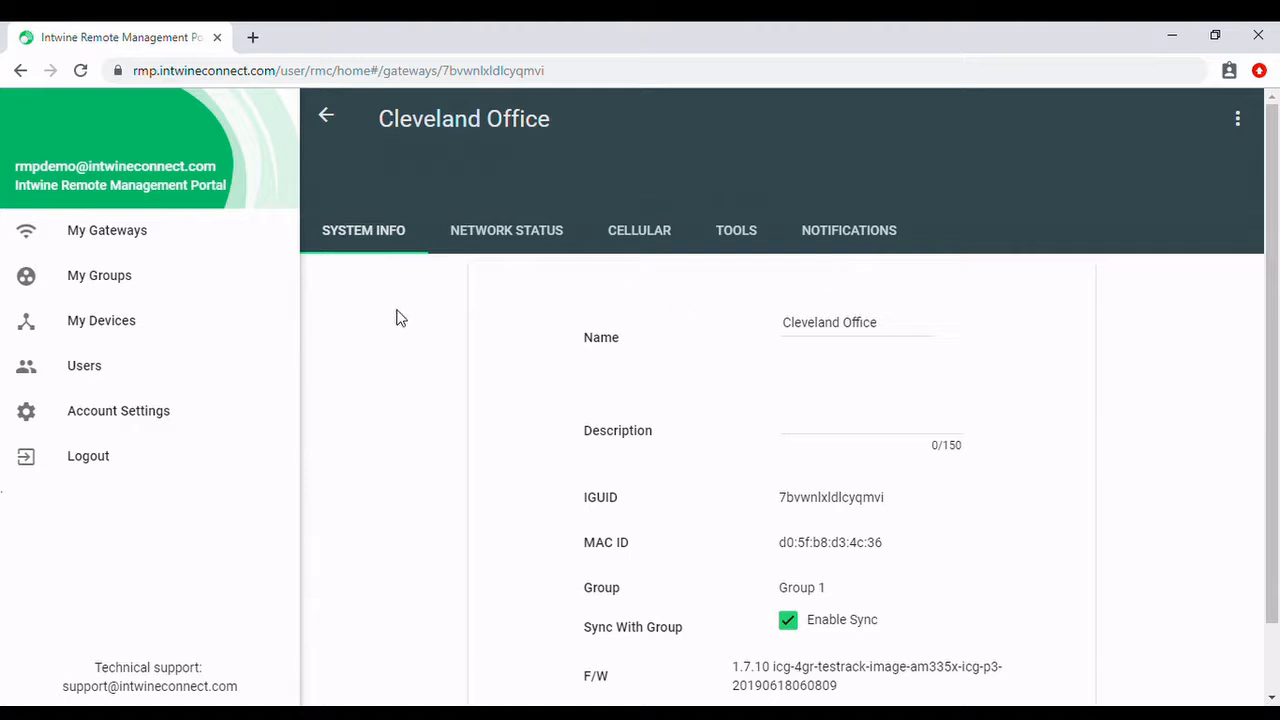
# Add the text "A description" as the Cleveland Office gateway's description and save it
pyautogui.scroll(-1, 435, 325)
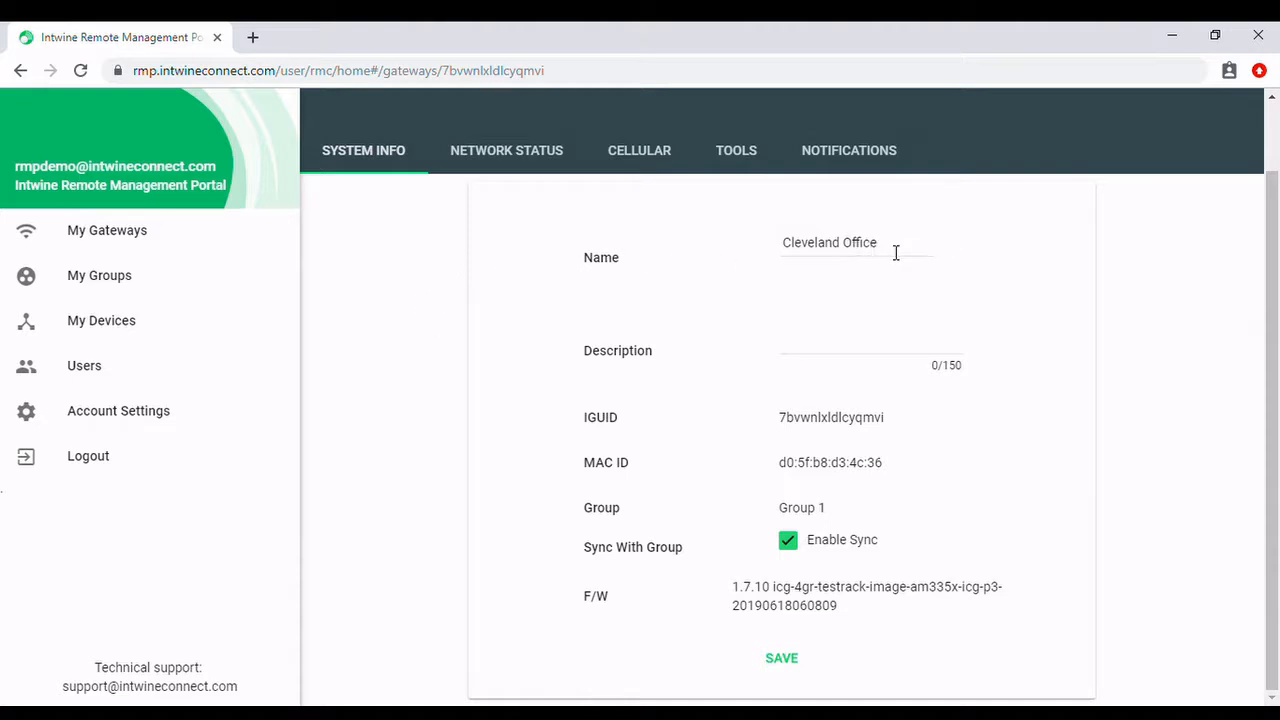
pyautogui.click(813, 348)
pyautogui.write('A des')
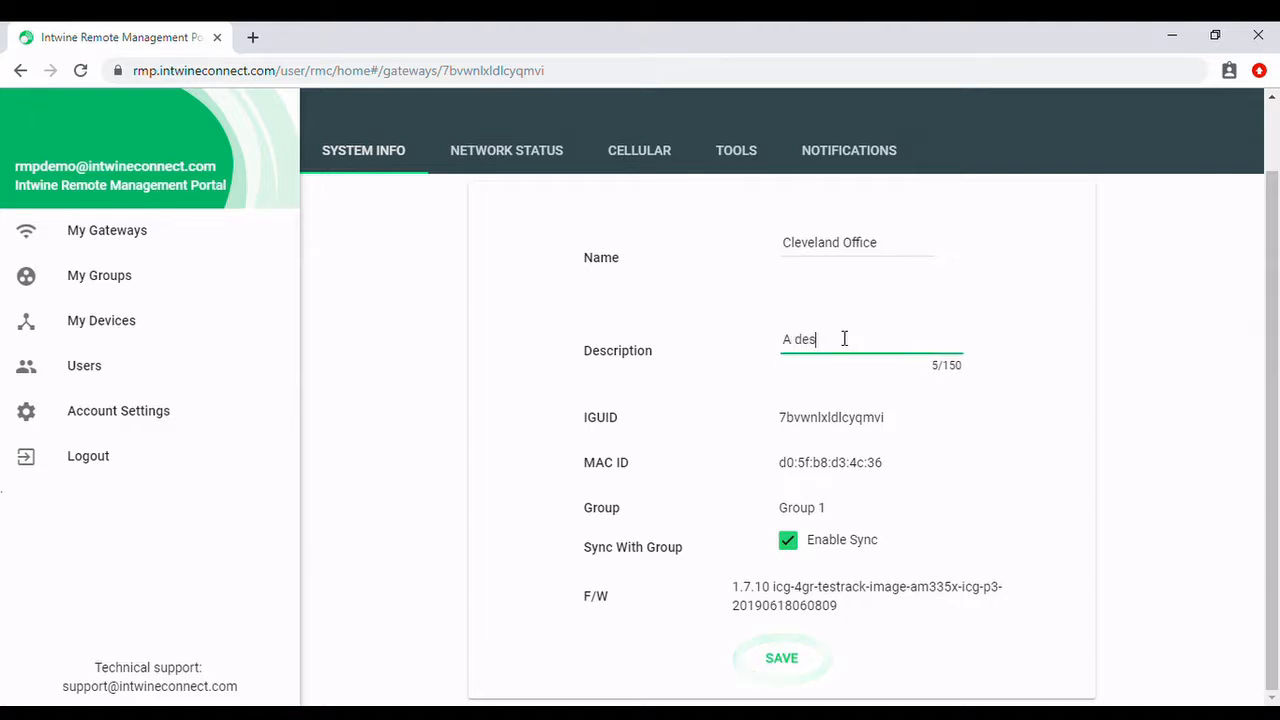
pyautogui.write('cription')
pyautogui.click(786, 661)
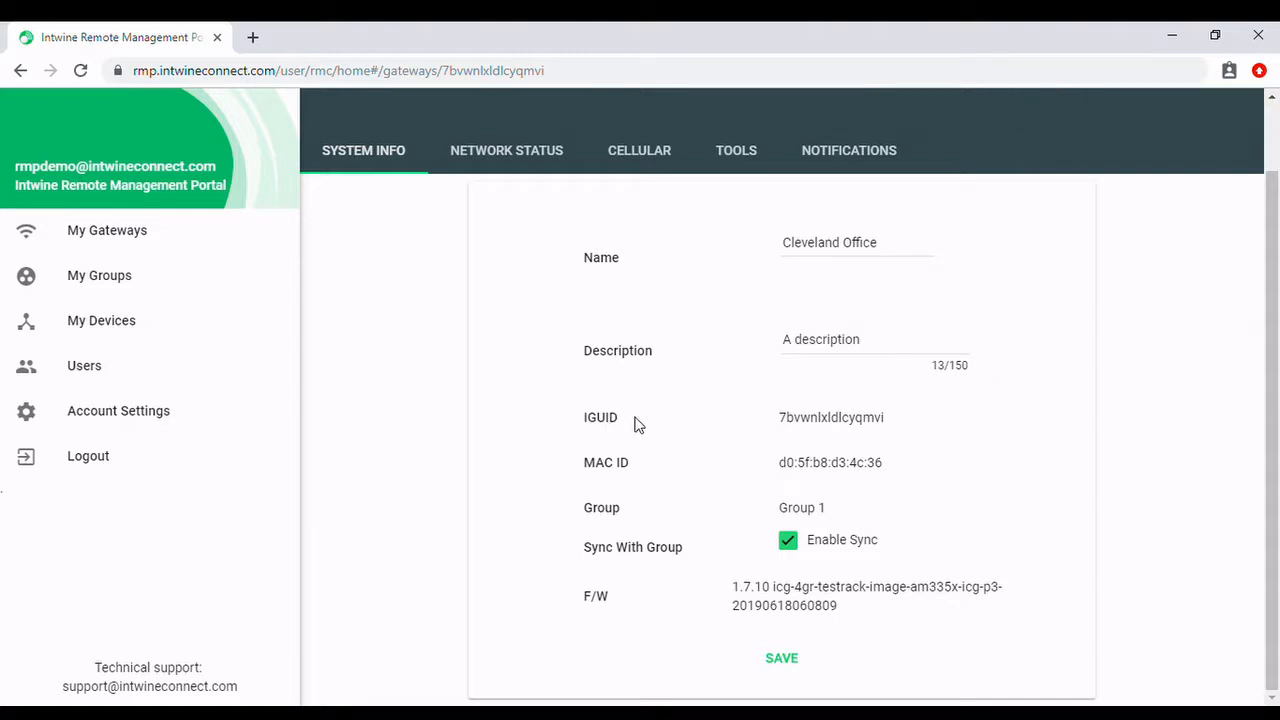
# Examine the gateway's IGUID and its network status, including WAN and LAN interfaces and connected clients
pyautogui.doubleClick(858, 420)
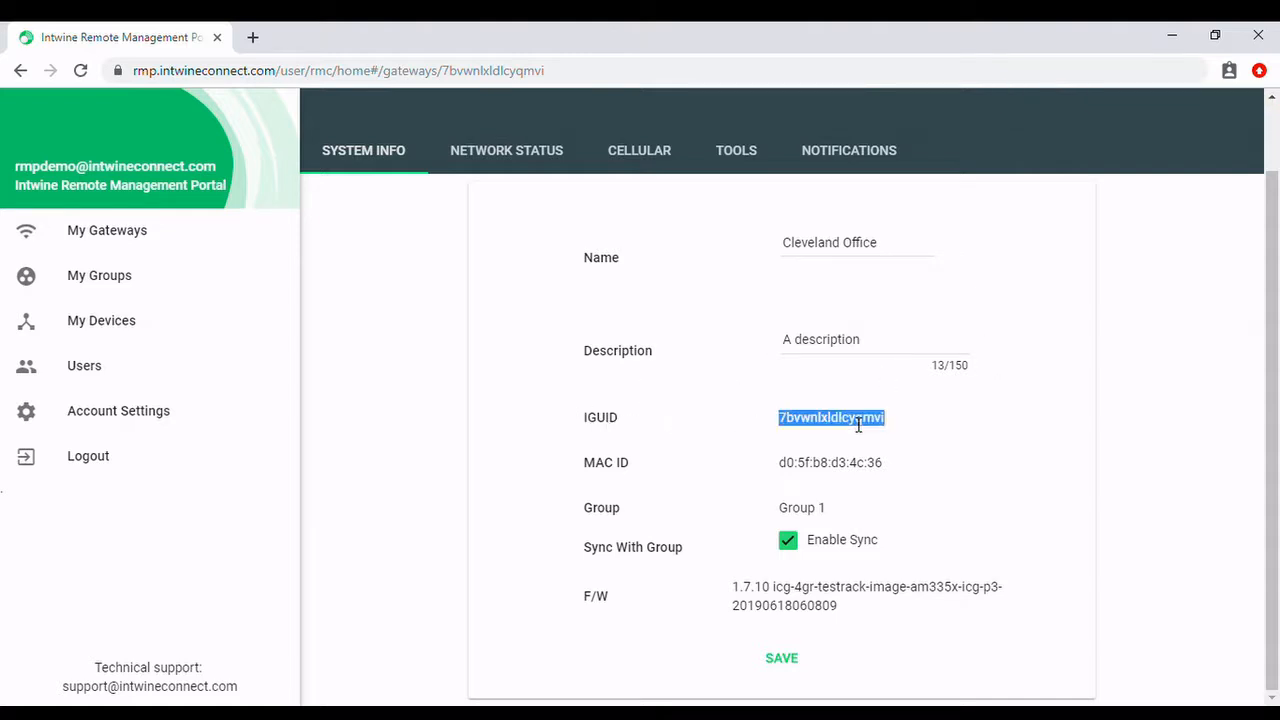
pyautogui.click(948, 418)
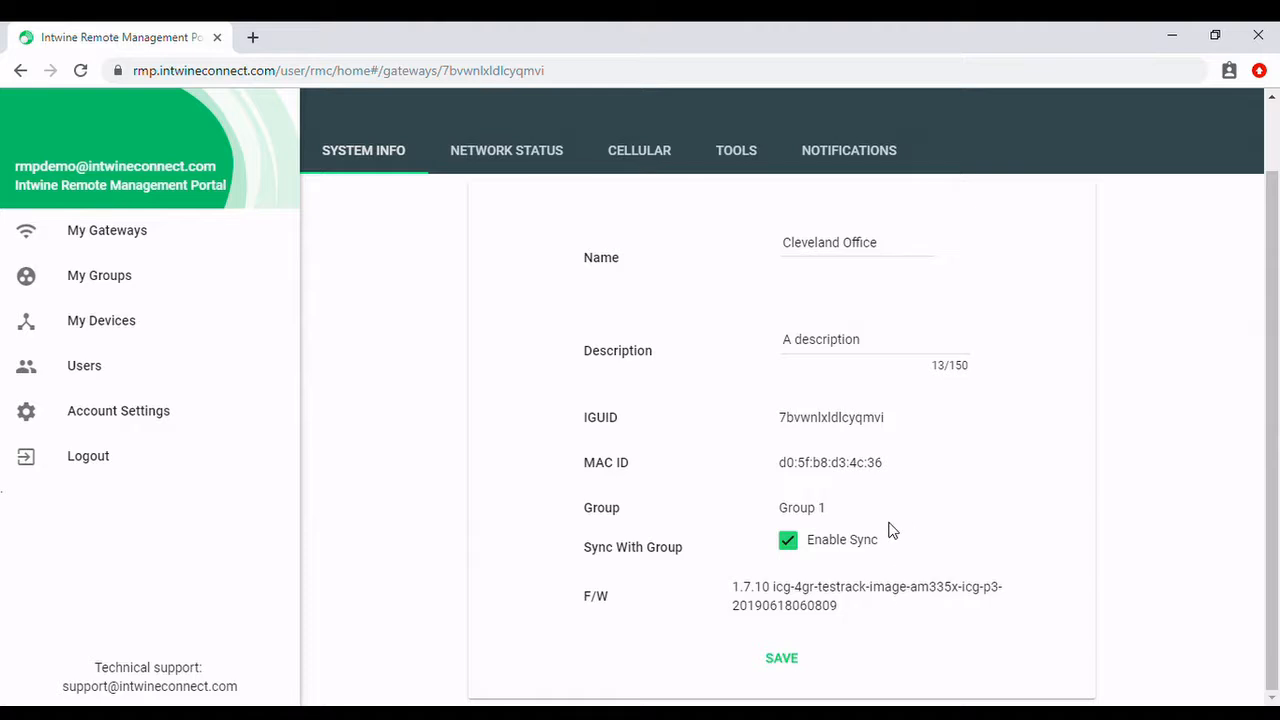
pyautogui.scroll(1, 890, 528)
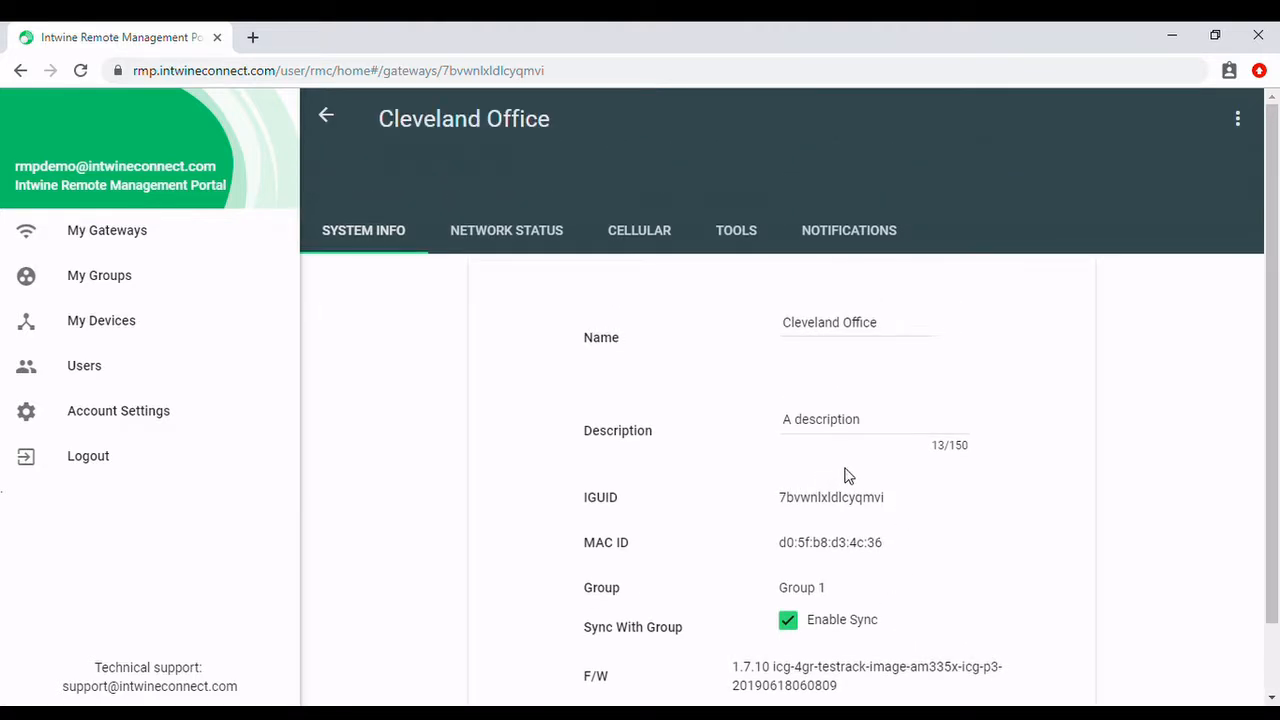
pyautogui.click(496, 238)
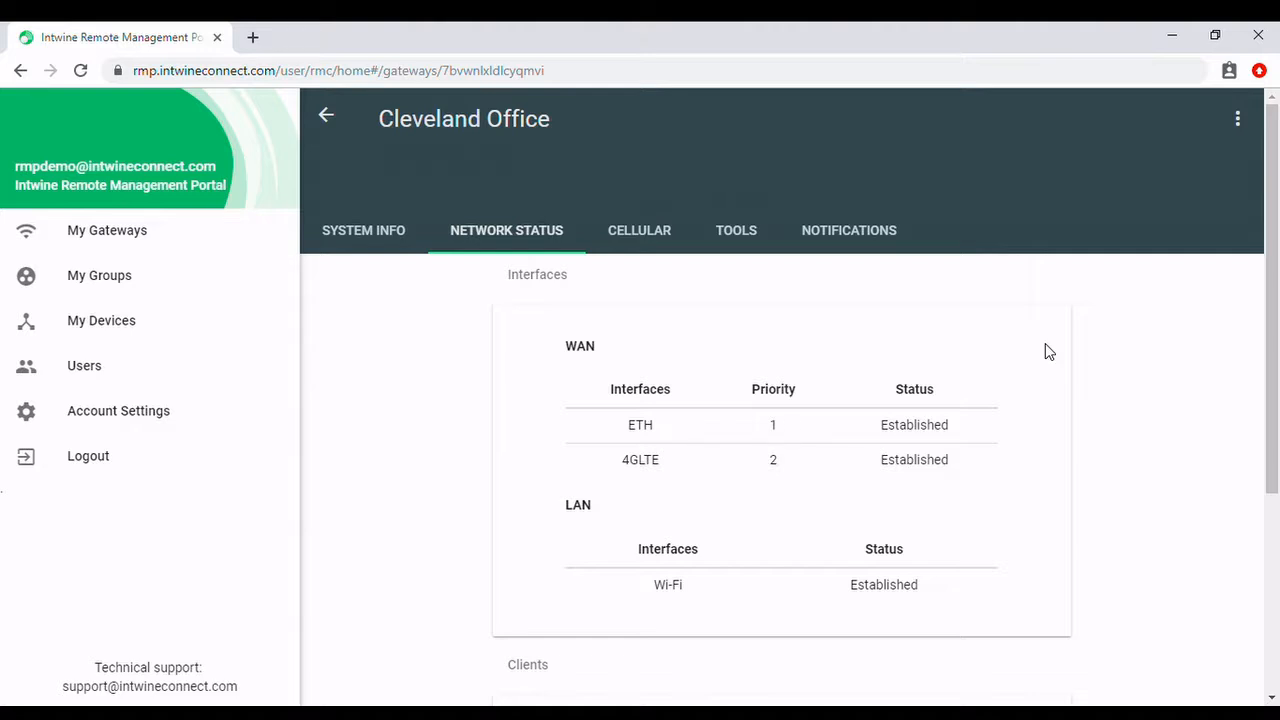
pyautogui.scroll(-1, 1040, 345)
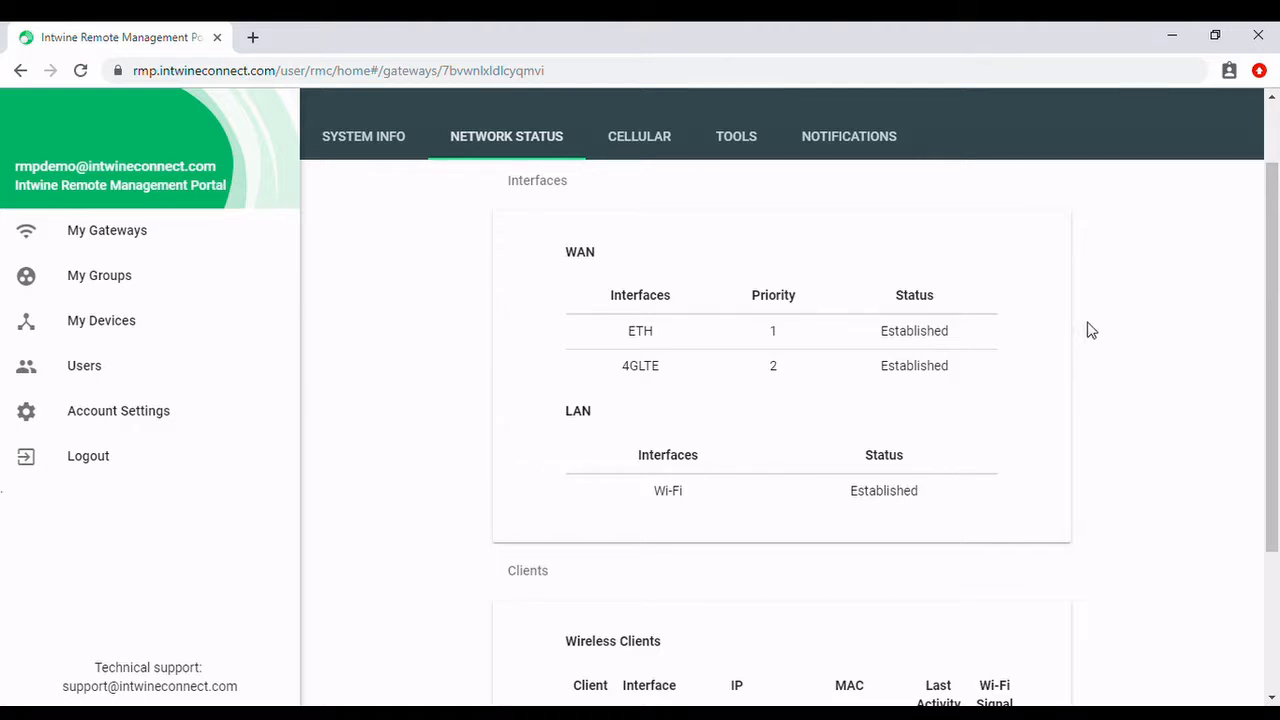
pyautogui.scroll(-2, 1088, 320)
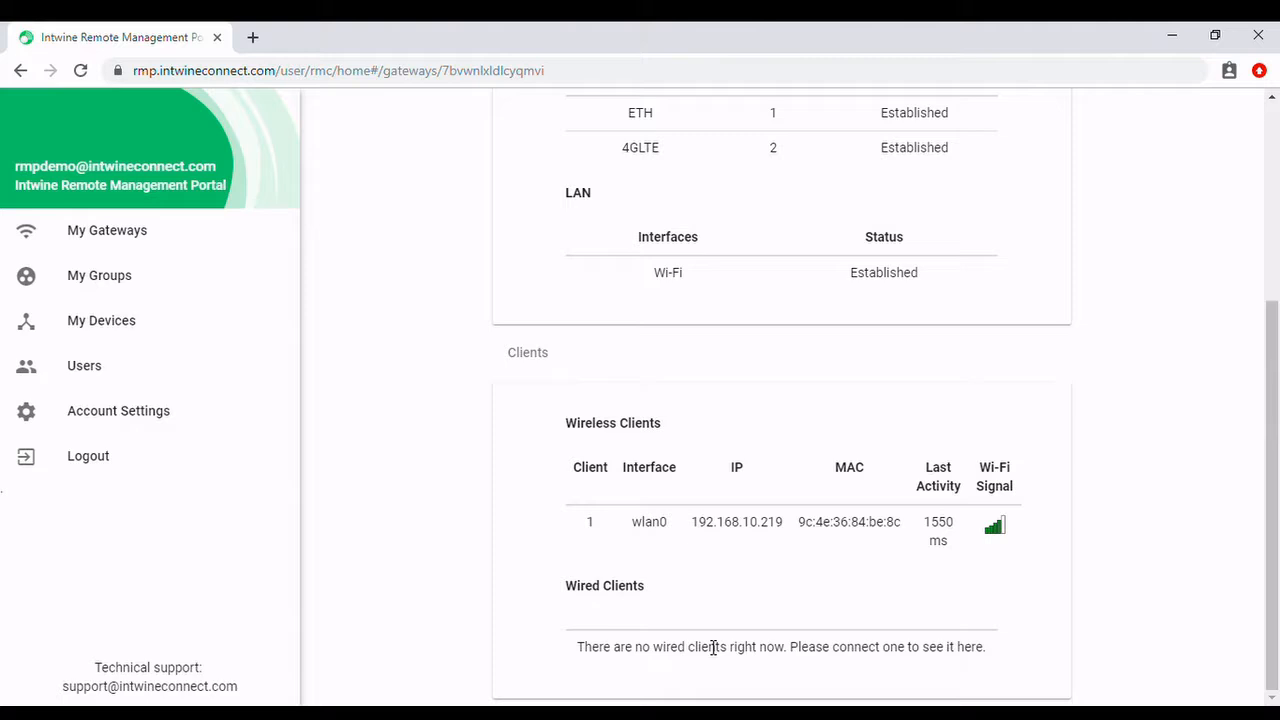
pyautogui.scroll(3, 1066, 594)
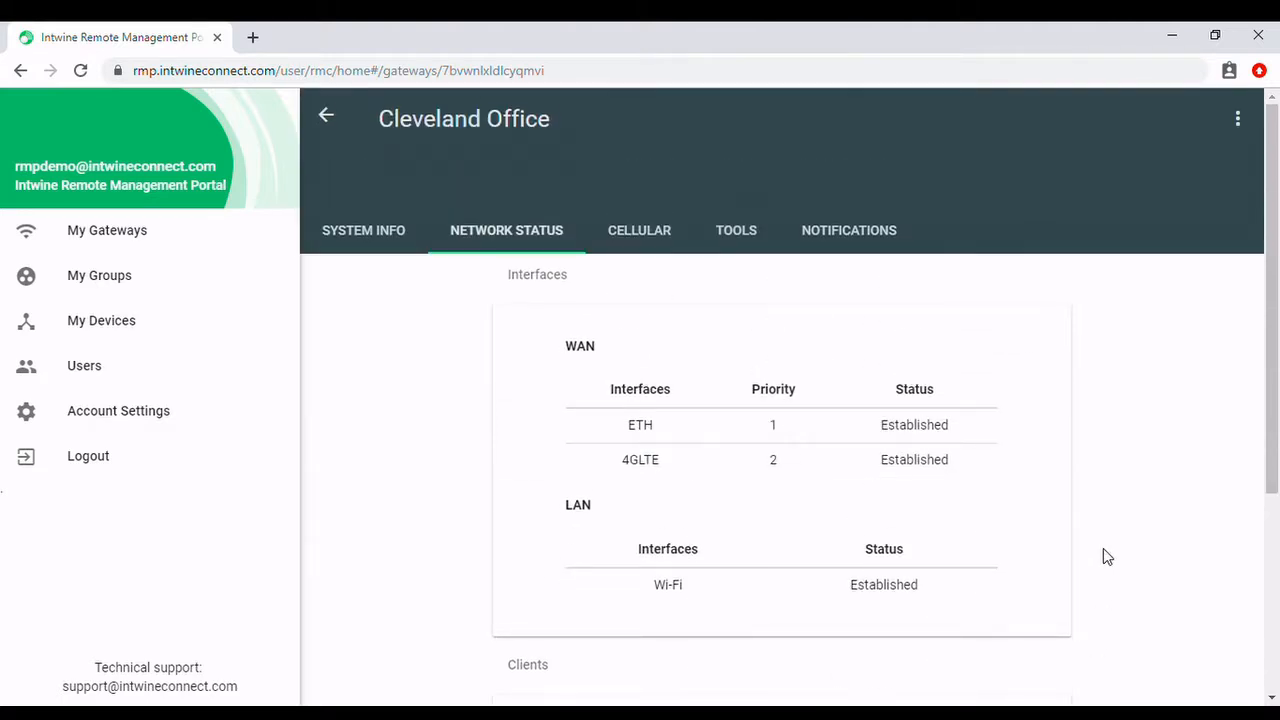
# View the detailed cellular signal strength readings of the Cleveland Office gateway and close them
pyautogui.click(641, 236)
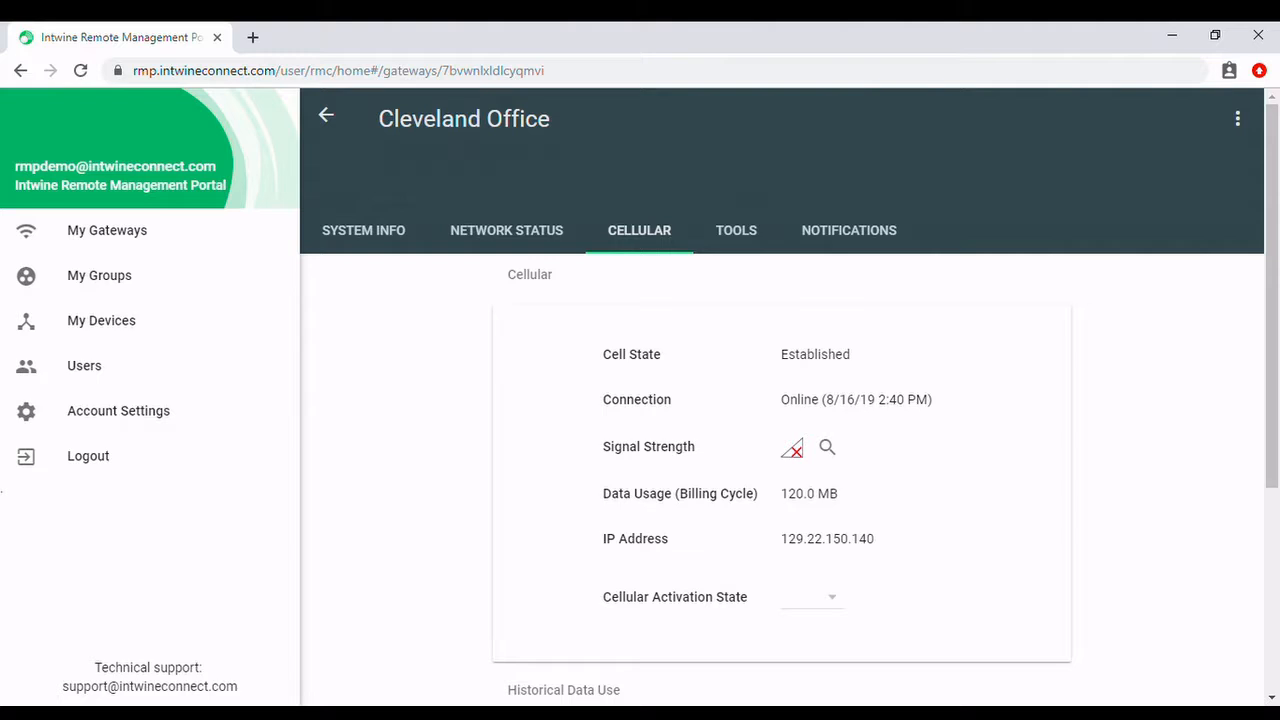
pyautogui.scroll(-1, 1058, 365)
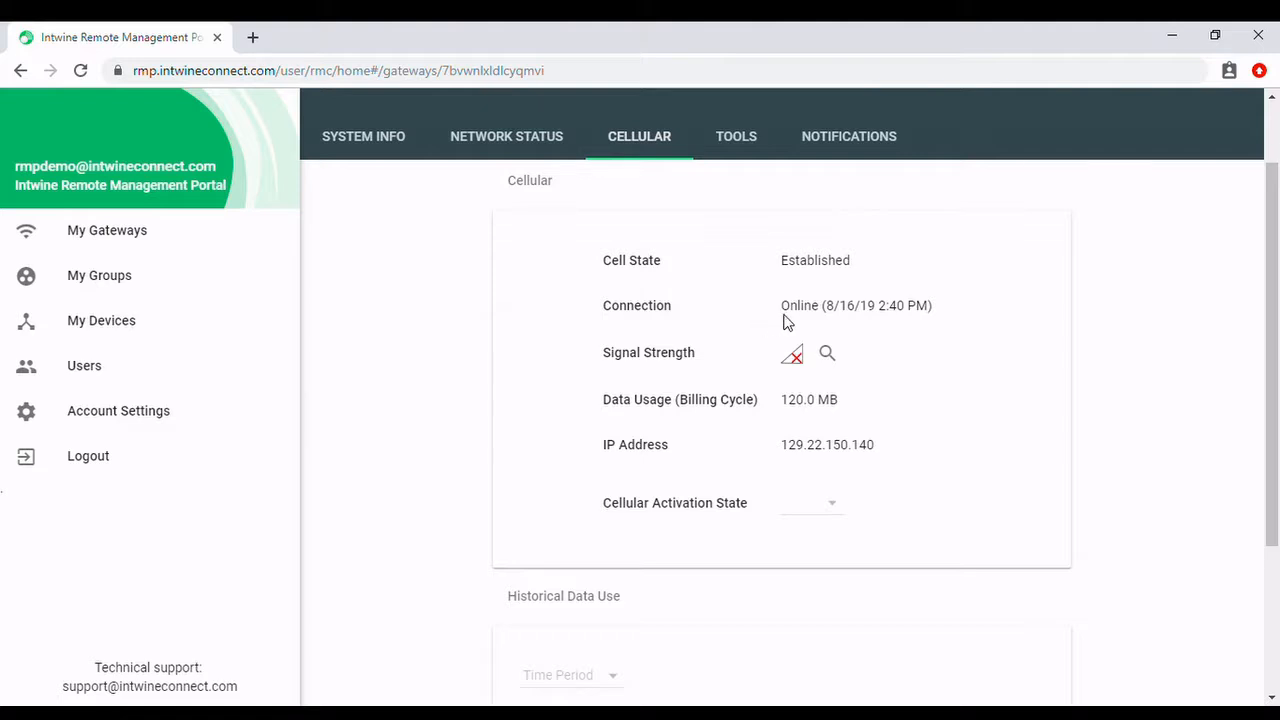
pyautogui.click(834, 355)
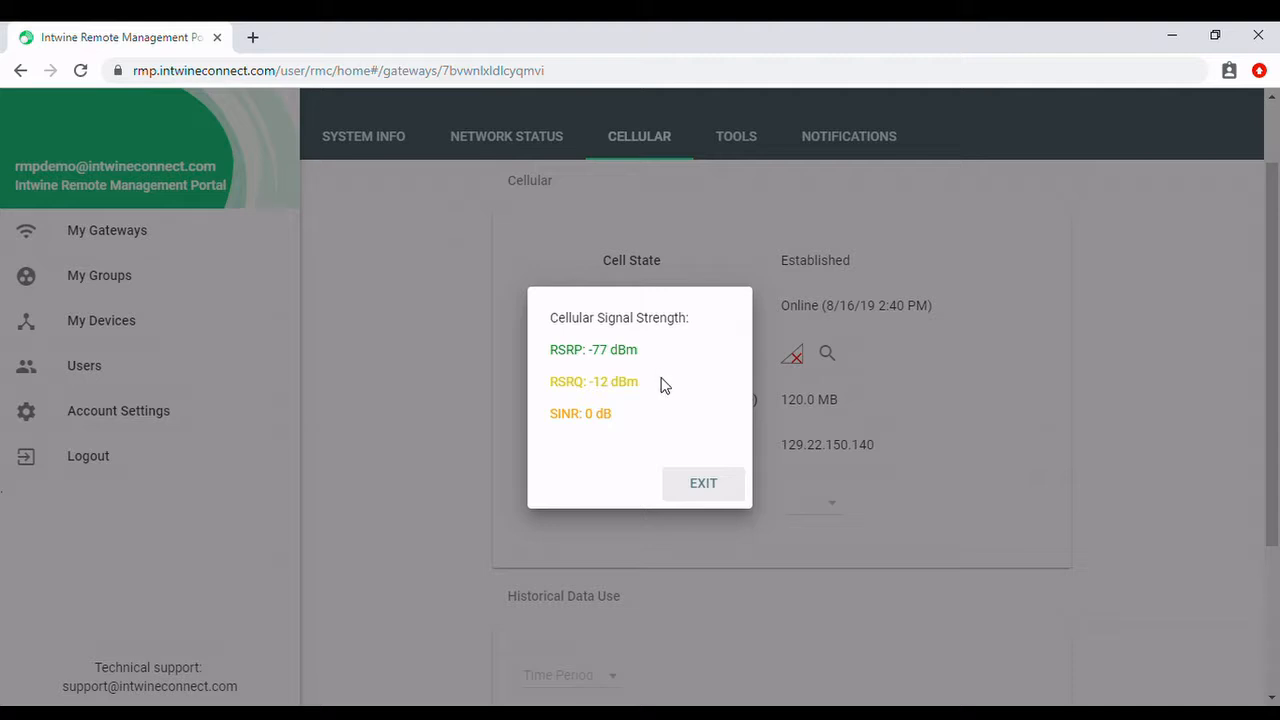
pyautogui.click(615, 423)
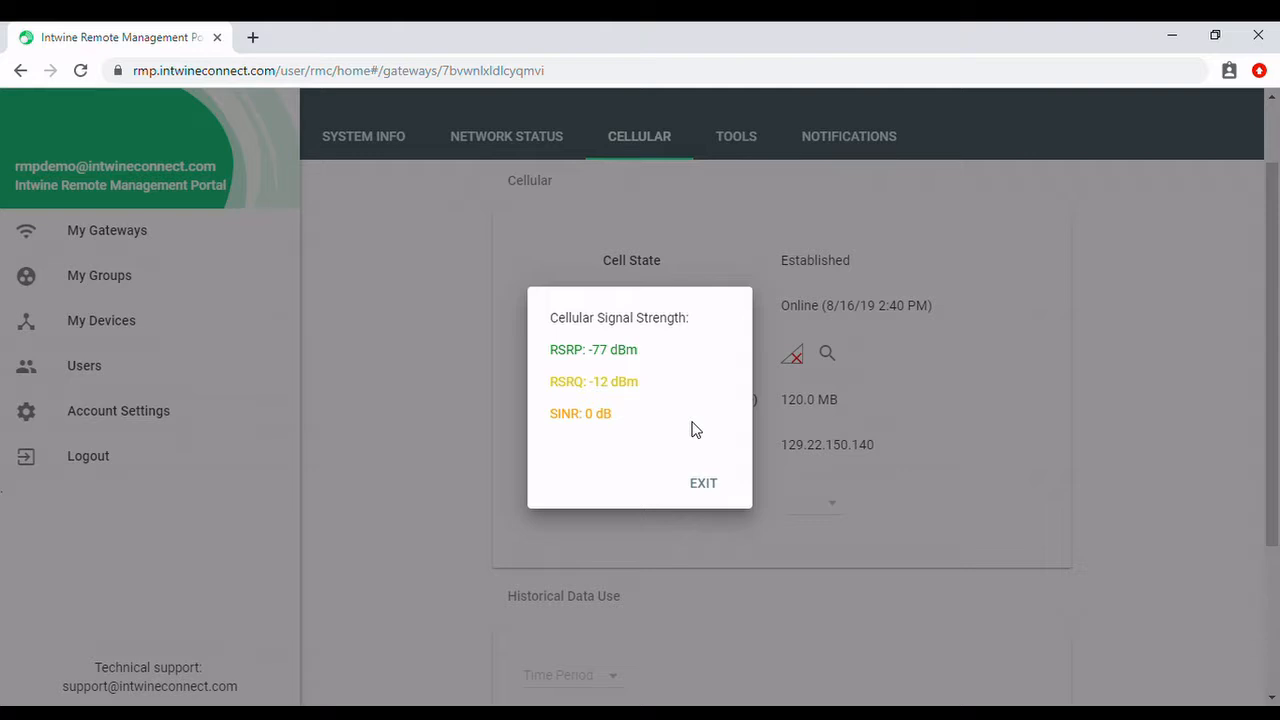
pyautogui.click(727, 480)
# Inspect the choices available for the gateway's cellular activation state
pyautogui.scroll(-1, 921, 321)
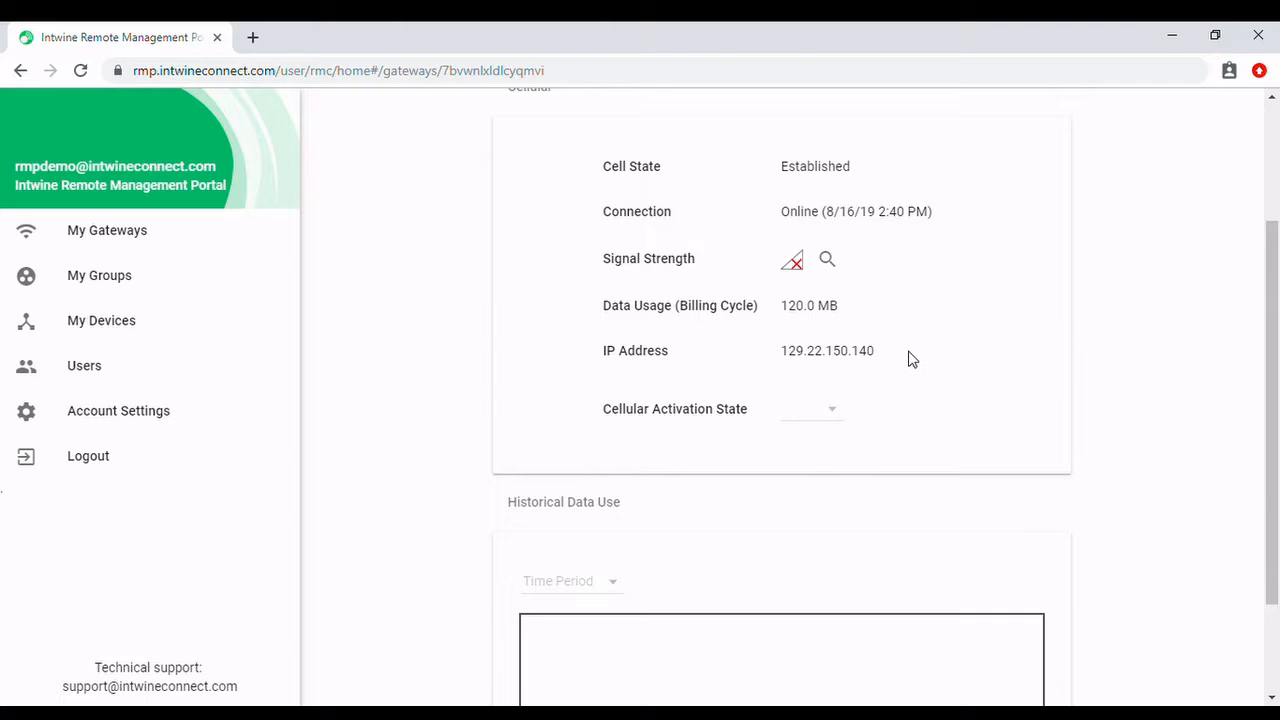
pyautogui.scroll(-1, 909, 357)
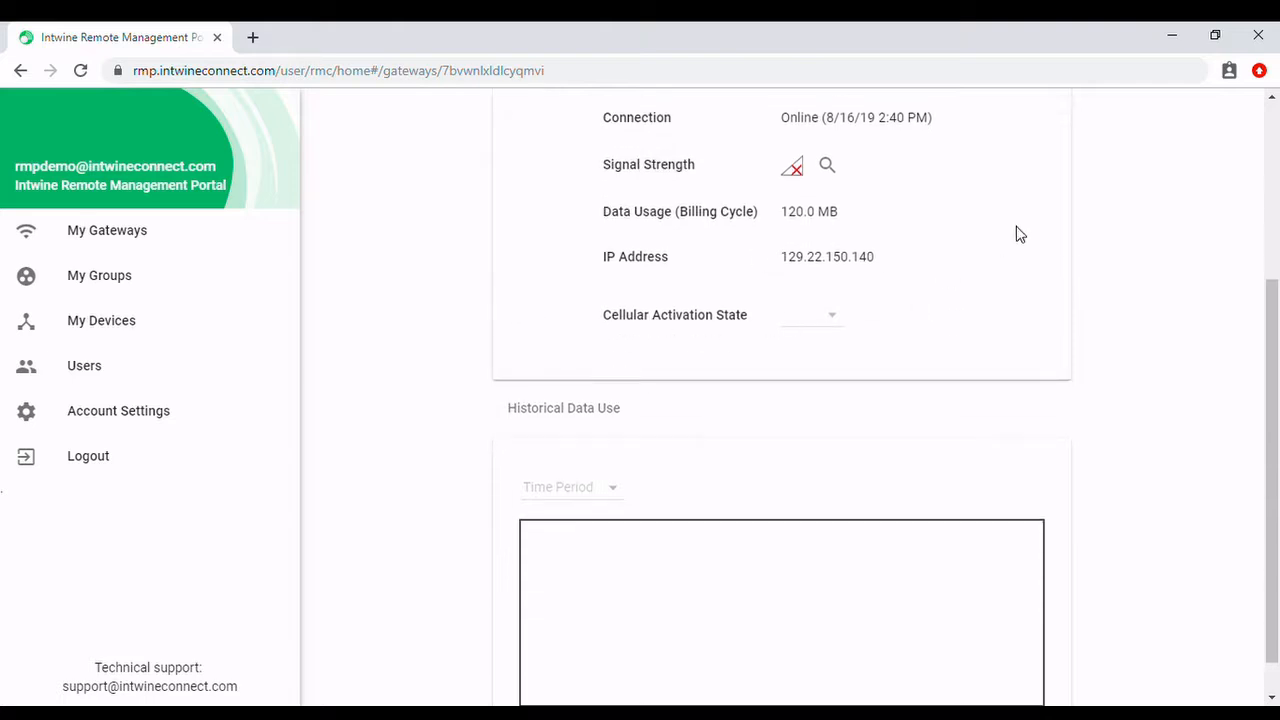
pyautogui.click(835, 318)
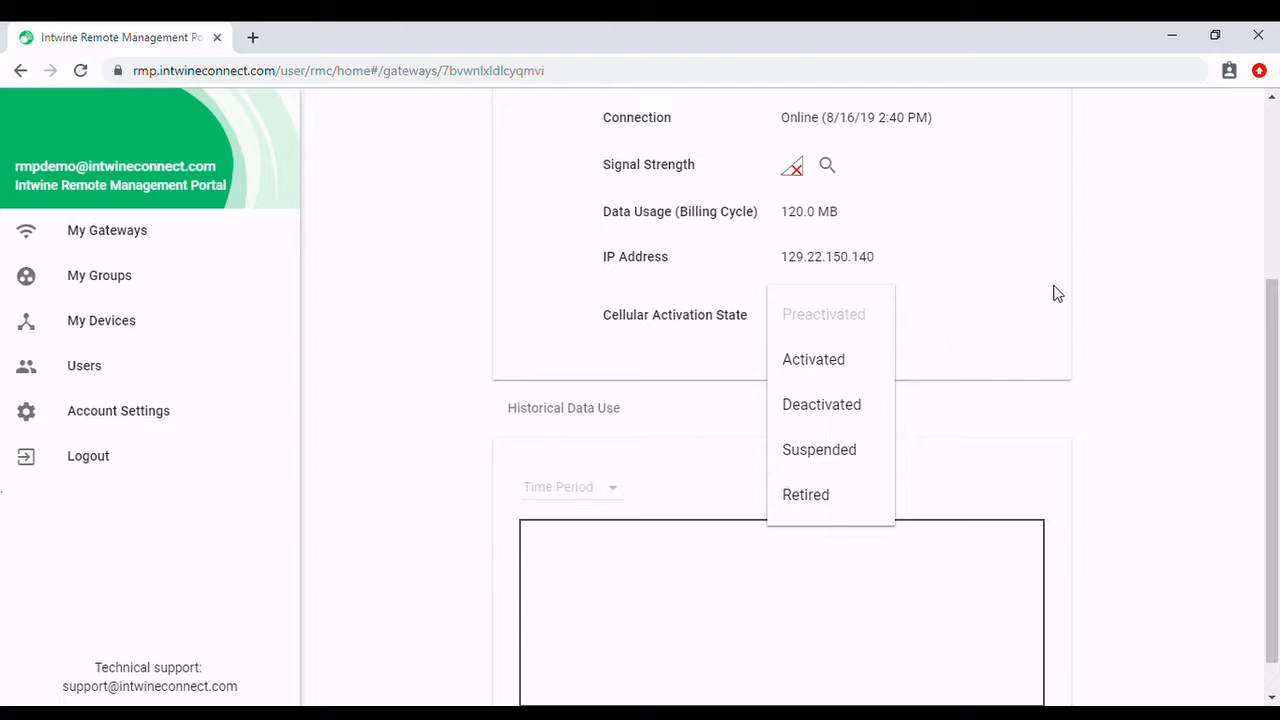
pyautogui.click(1035, 313)
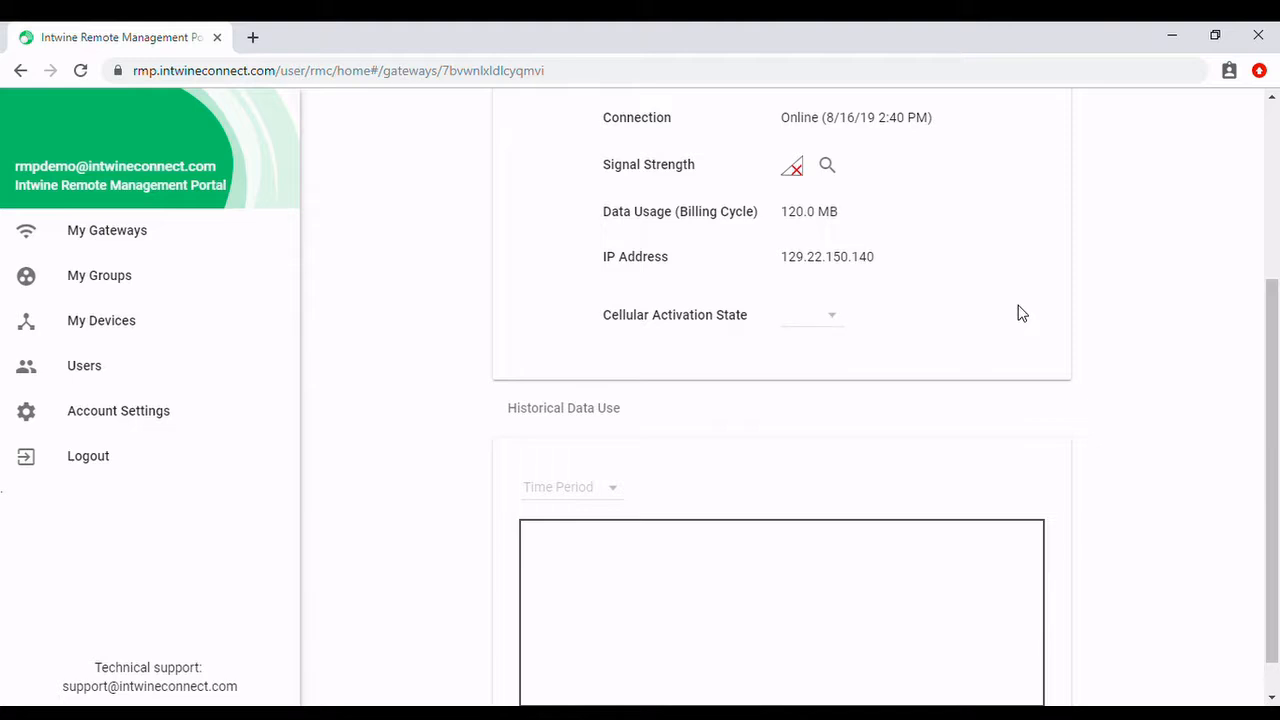
# View the gateway's historical data use chart for the Day, Week and Month time periods
pyautogui.scroll(-1, 1024, 310)
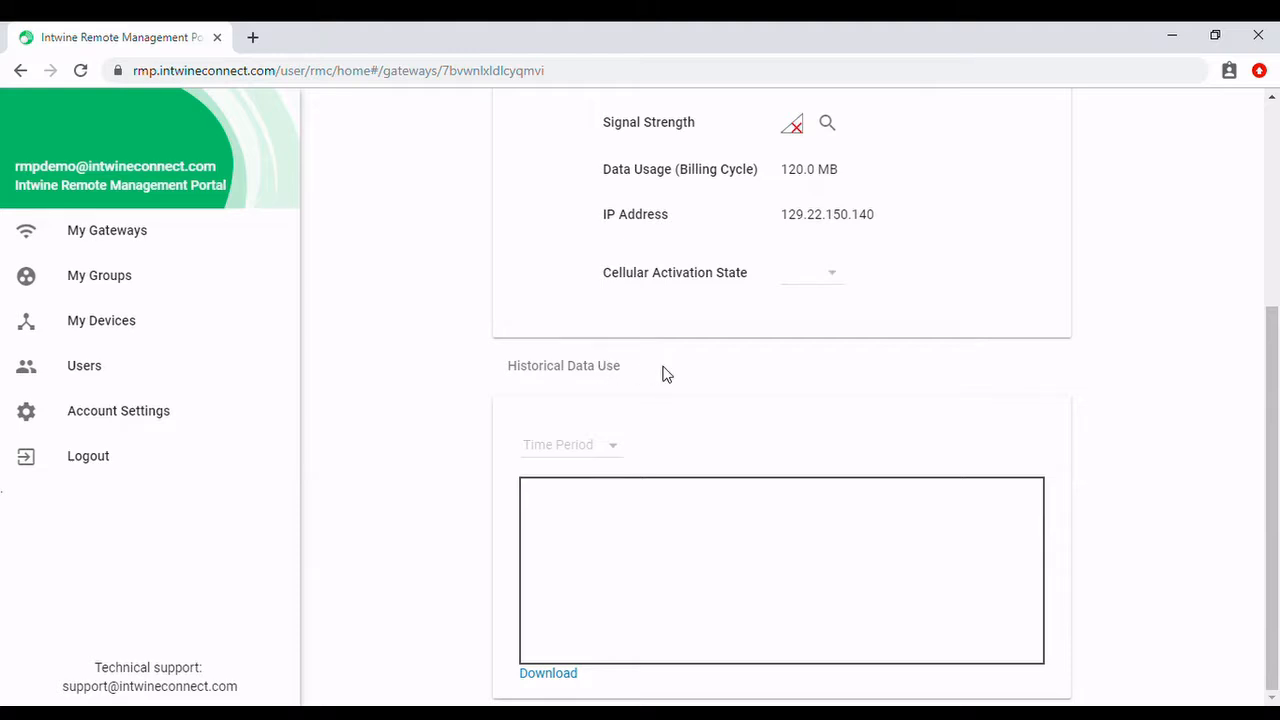
pyautogui.click(602, 452)
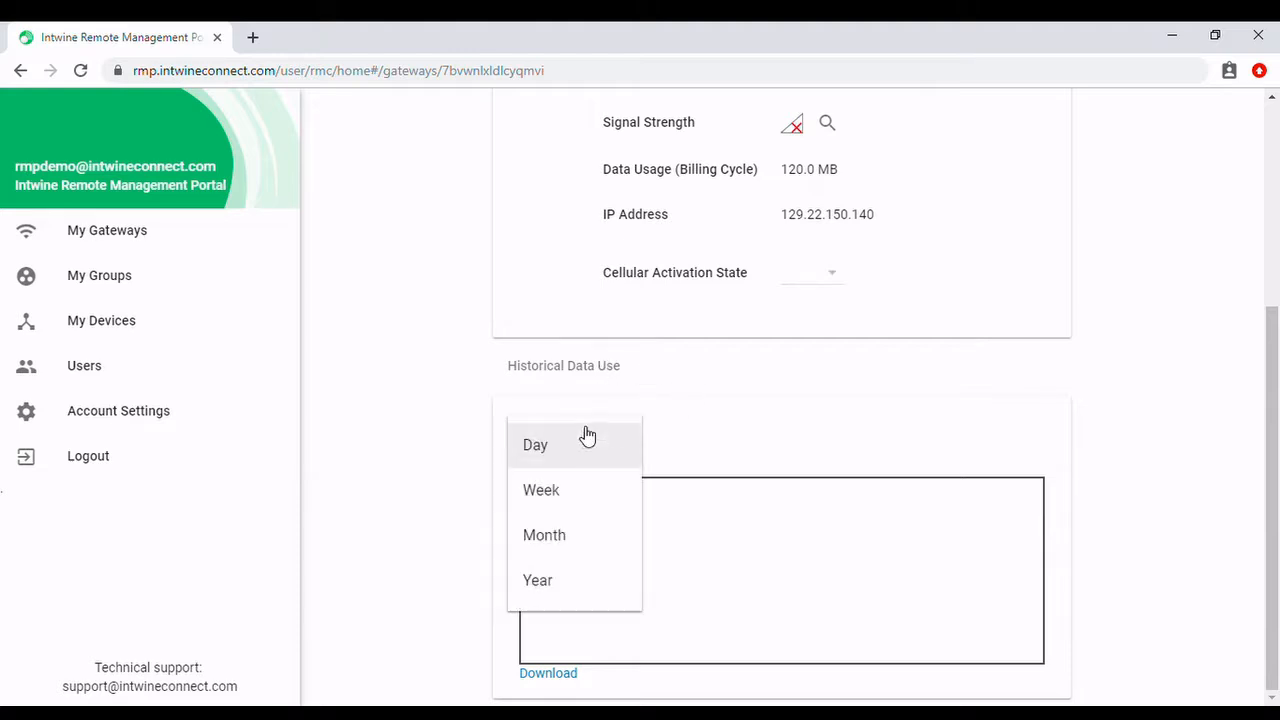
pyautogui.click(589, 451)
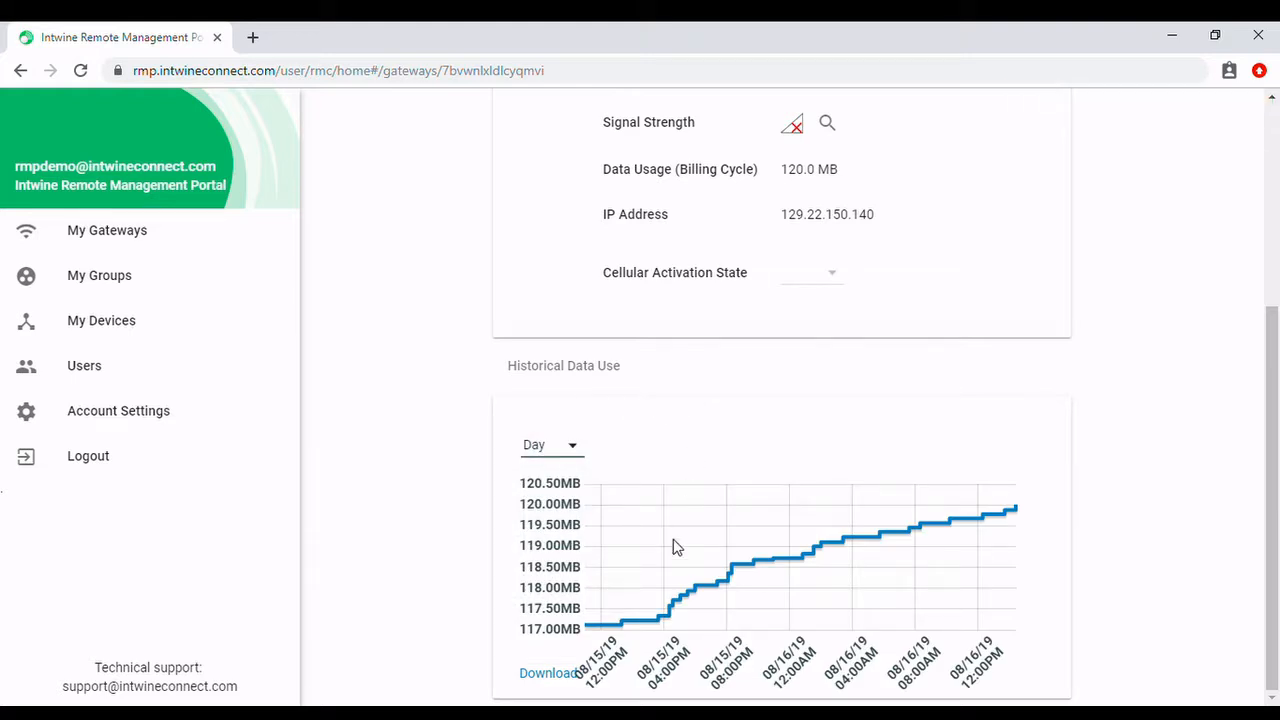
pyautogui.moveTo(620, 623)
pyautogui.click(567, 446)
pyautogui.click(553, 490)
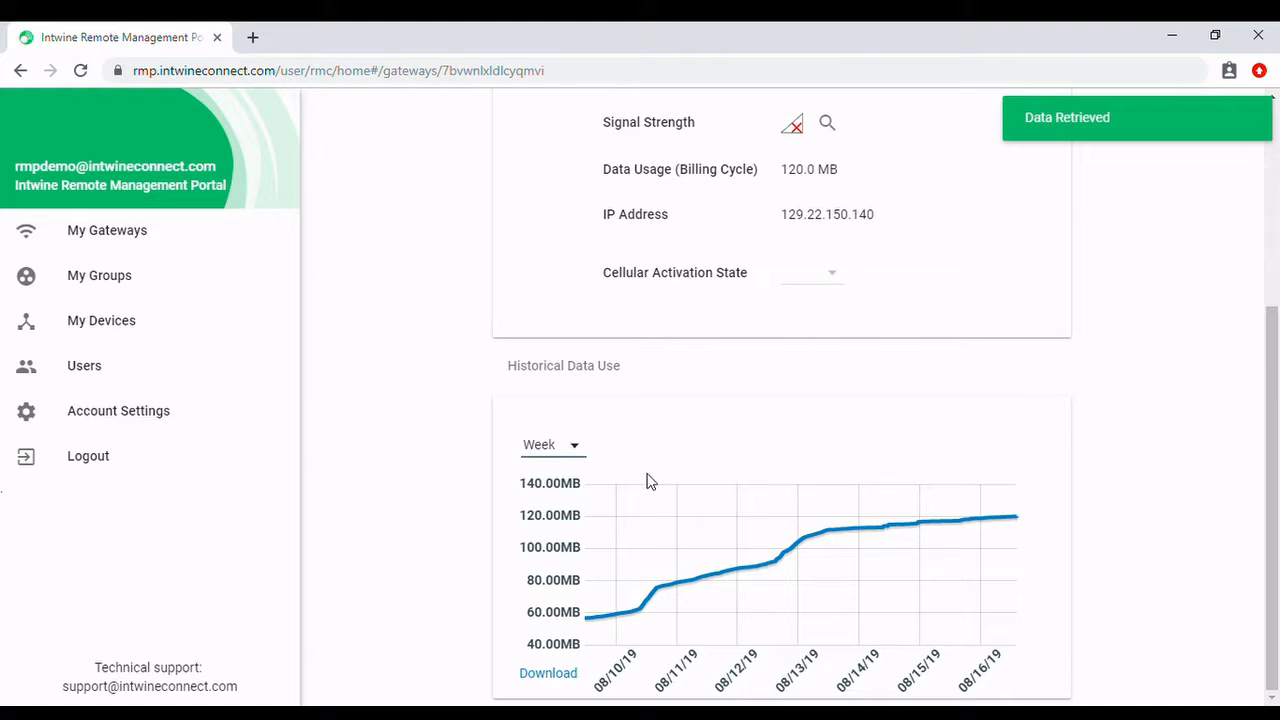
pyautogui.click(569, 447)
pyautogui.click(563, 491)
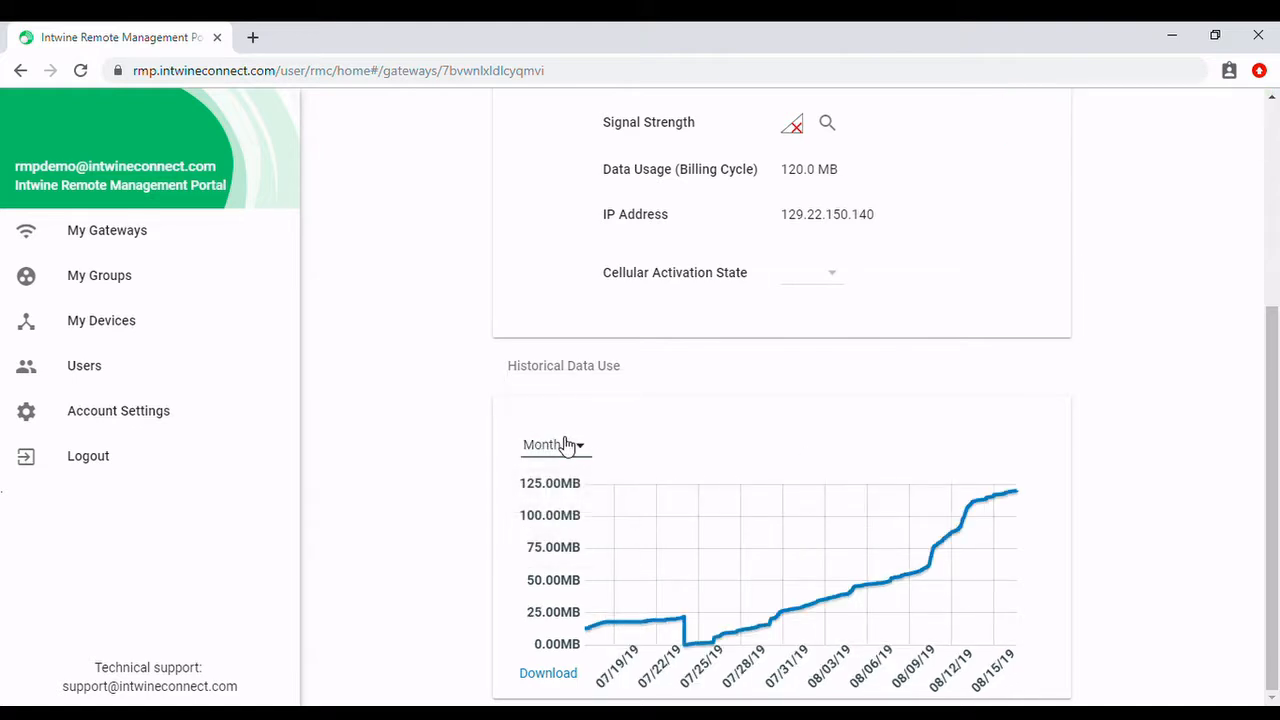
# Set the historical data use time period to Year and download the data as a CSV file
pyautogui.click(545, 450)
pyautogui.click(641, 478)
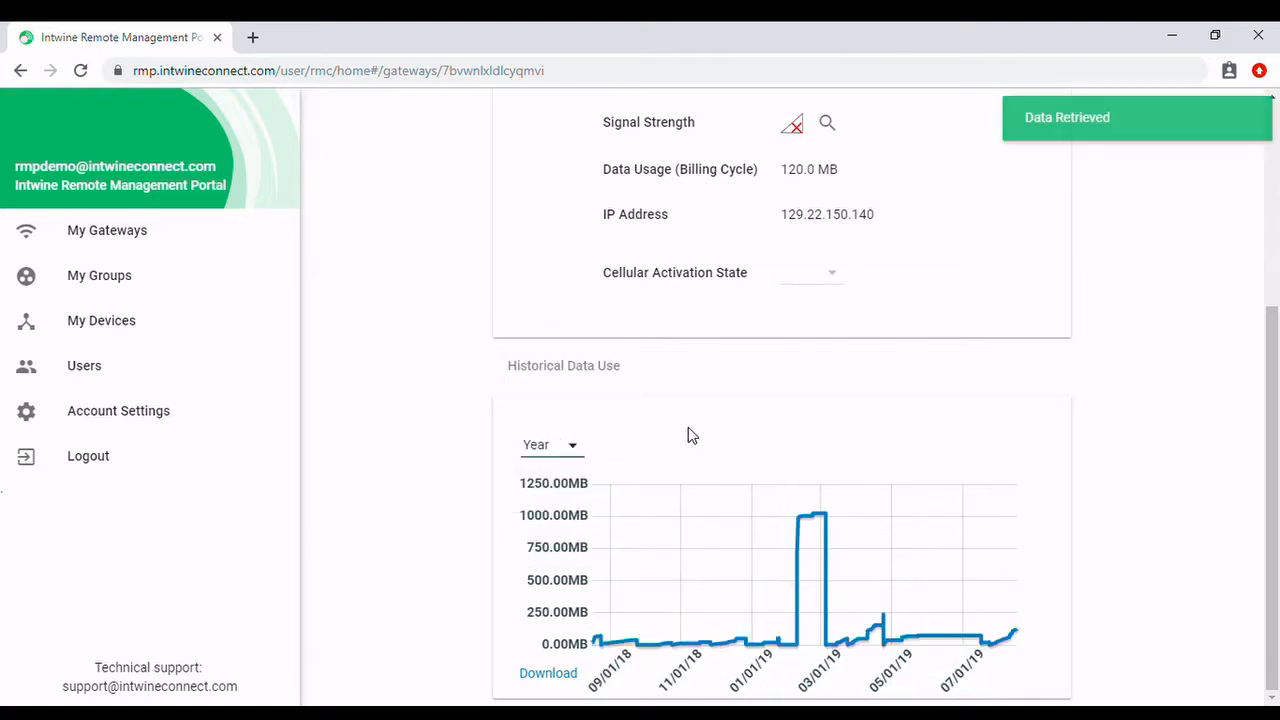
pyautogui.moveTo(698, 644)
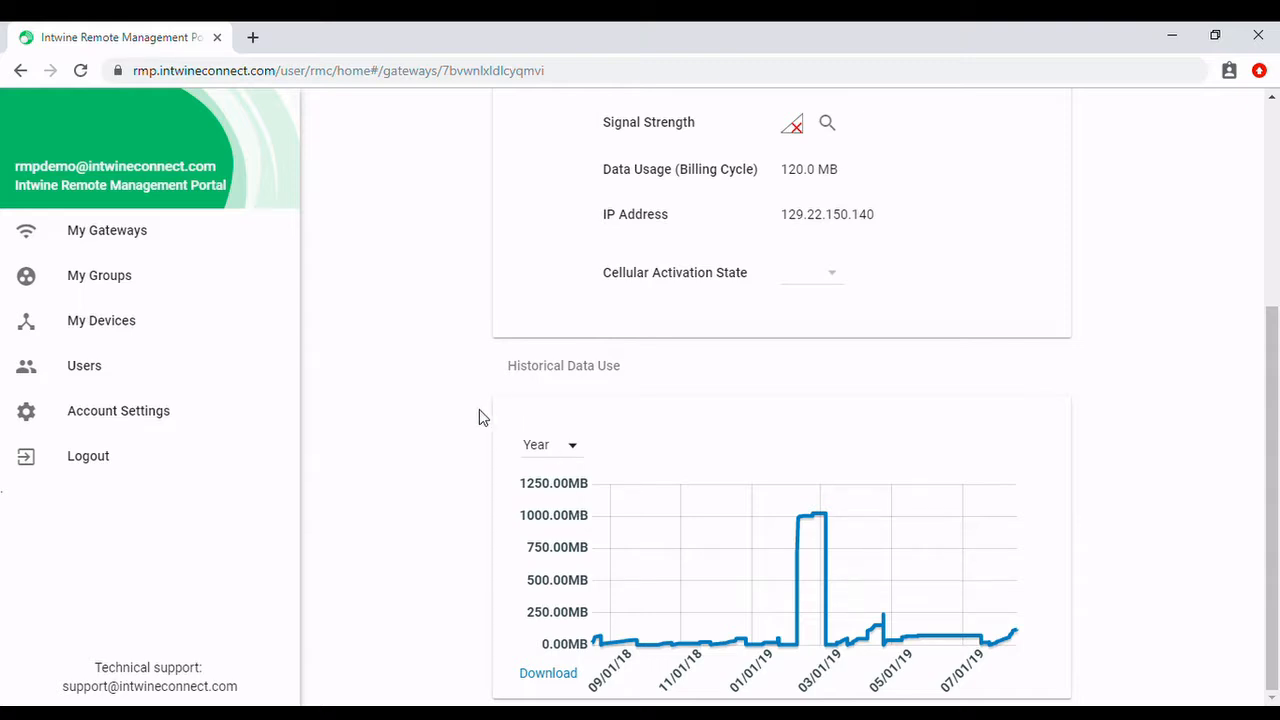
pyautogui.click(573, 676)
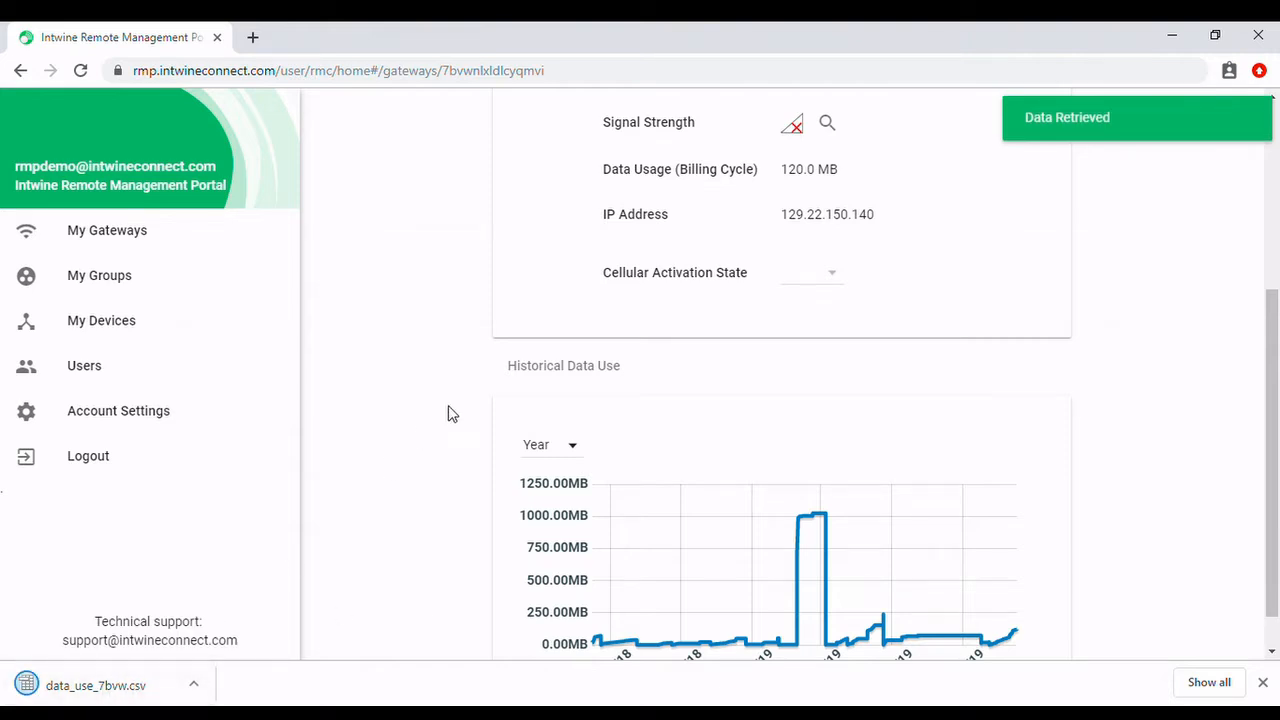
pyautogui.scroll(-2, 444, 420)
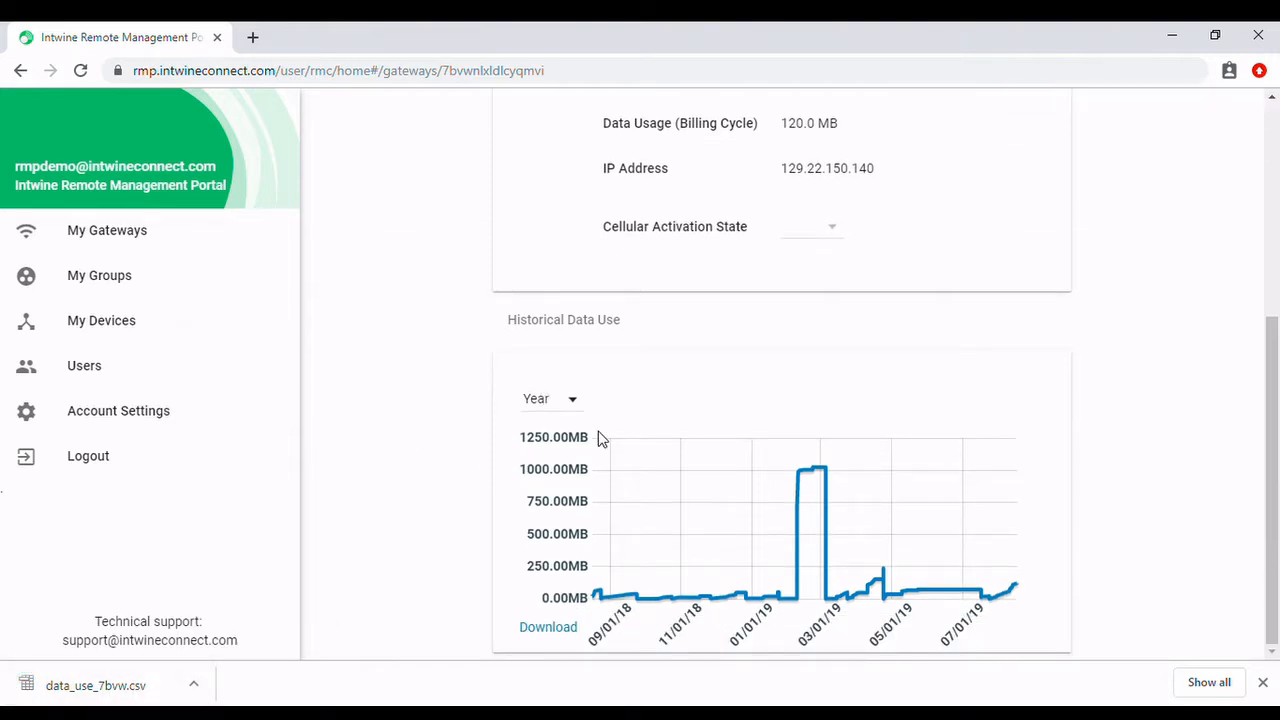
# Run a ping test from the gateway to 8.8.8.8 and review the response in the console
pyautogui.scroll(3, 1135, 380)
pyautogui.scroll(1, 1135, 380)
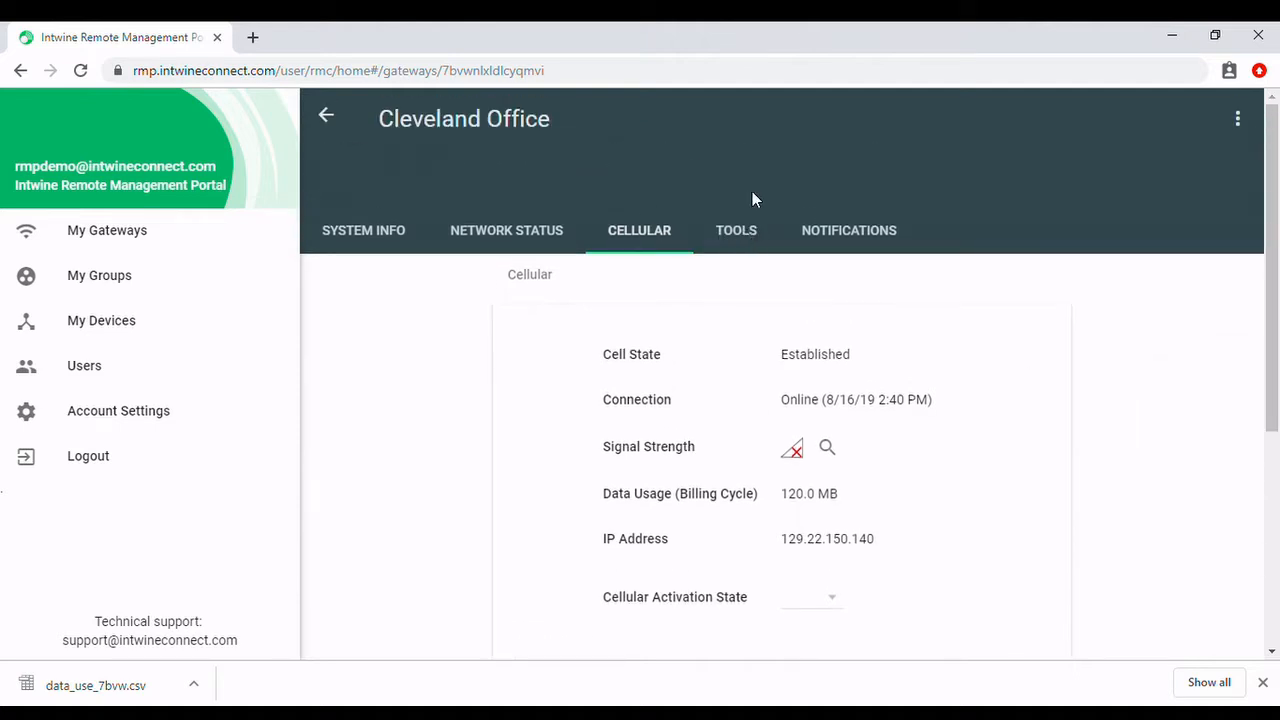
pyautogui.click(744, 233)
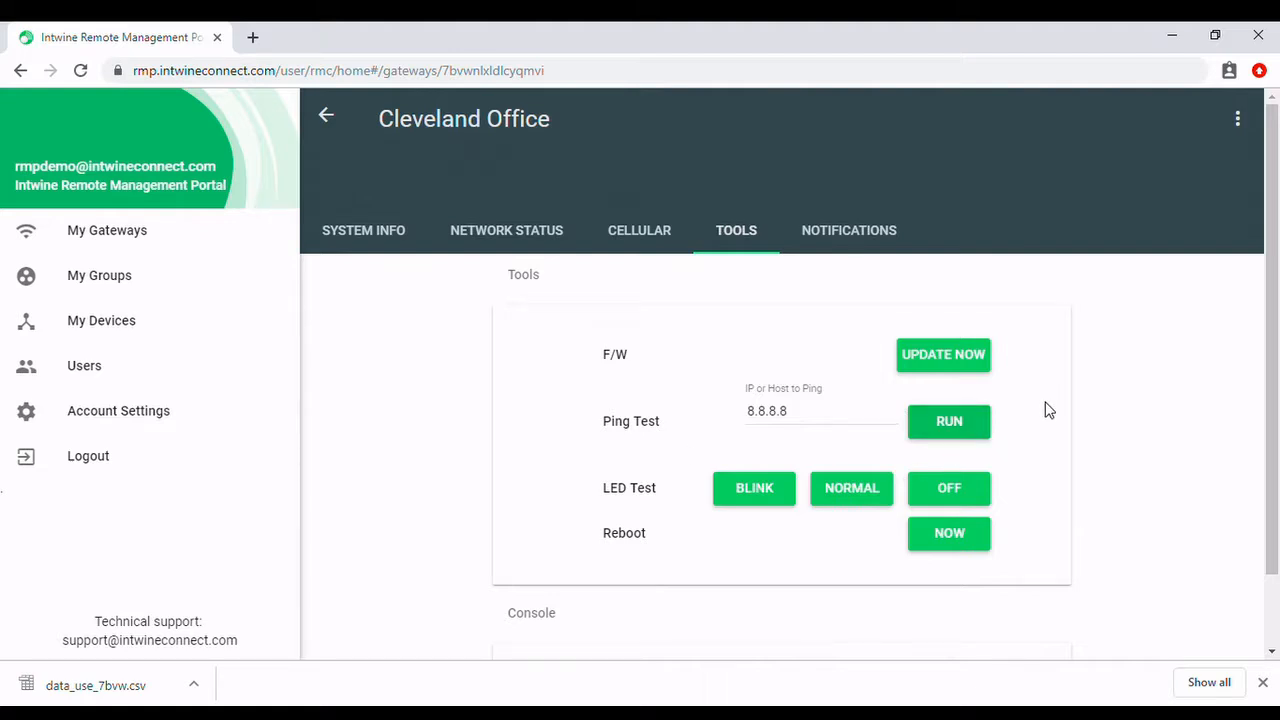
pyautogui.scroll(-1, 1056, 380)
pyautogui.click(971, 341)
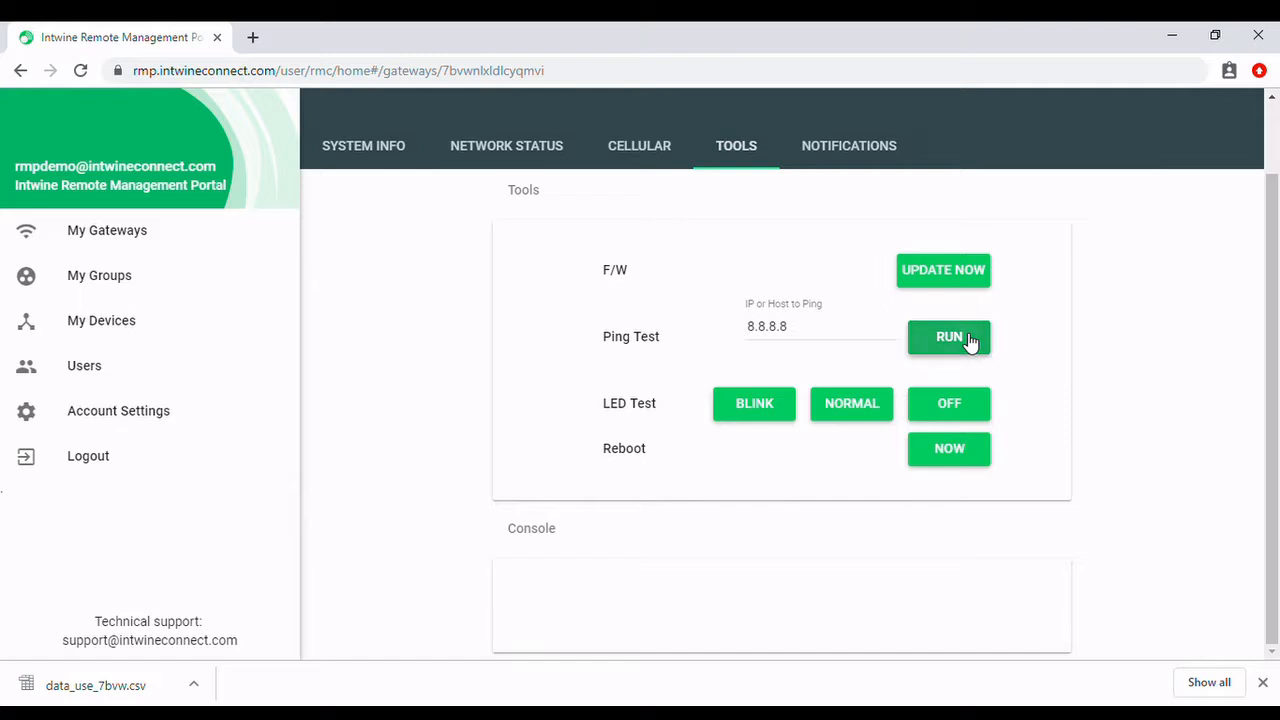
pyautogui.scroll(-2, 1104, 350)
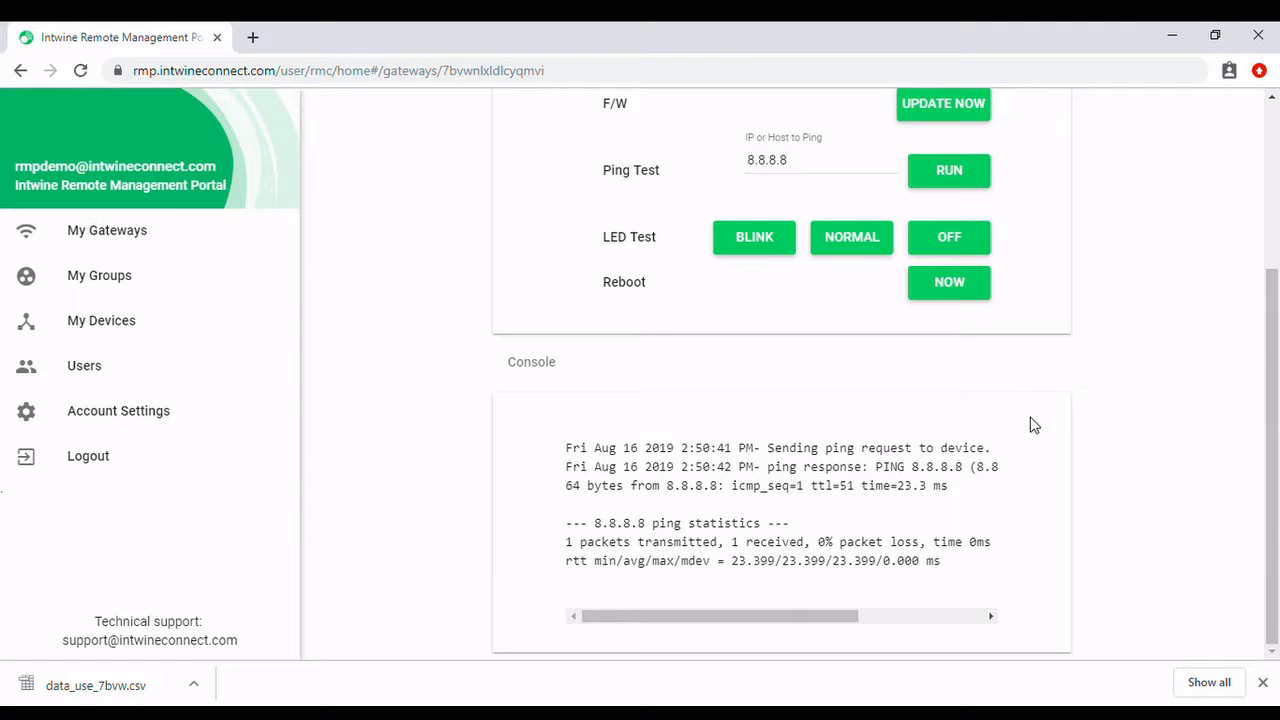
pyautogui.scroll(2, 1071, 423)
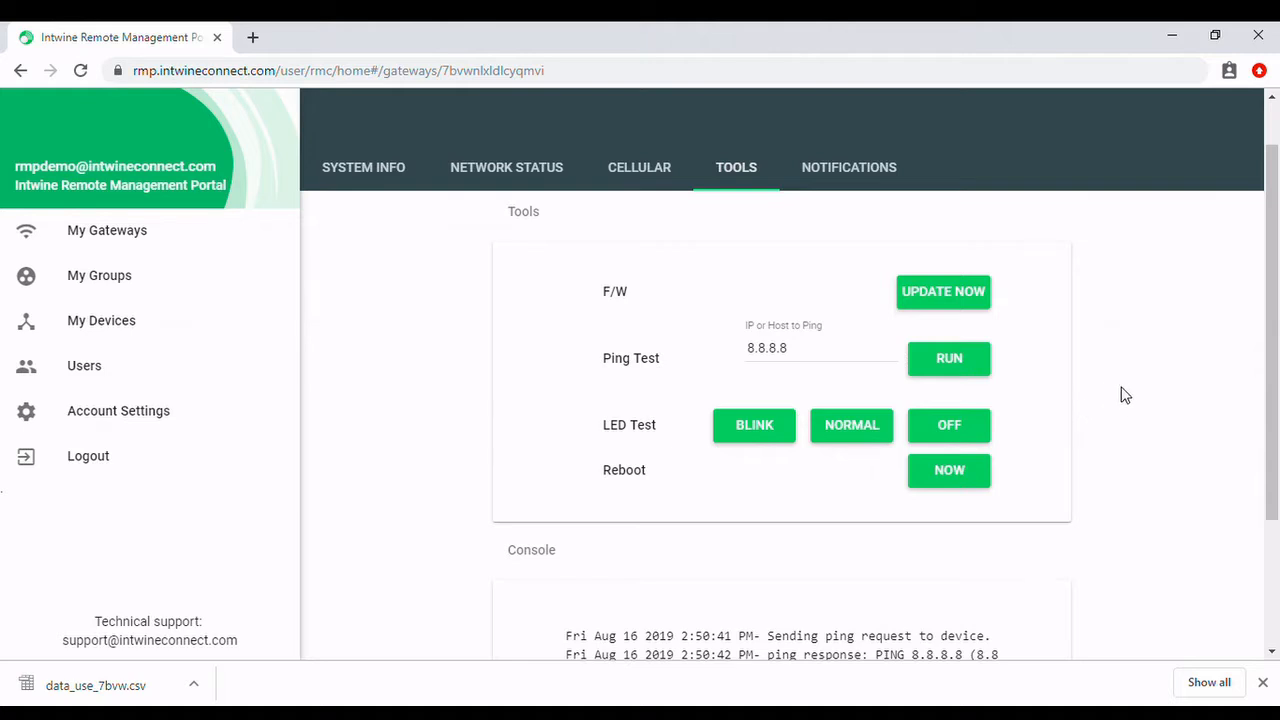
pyautogui.scroll(-1, 1138, 385)
pyautogui.scroll(-1, 1135, 390)
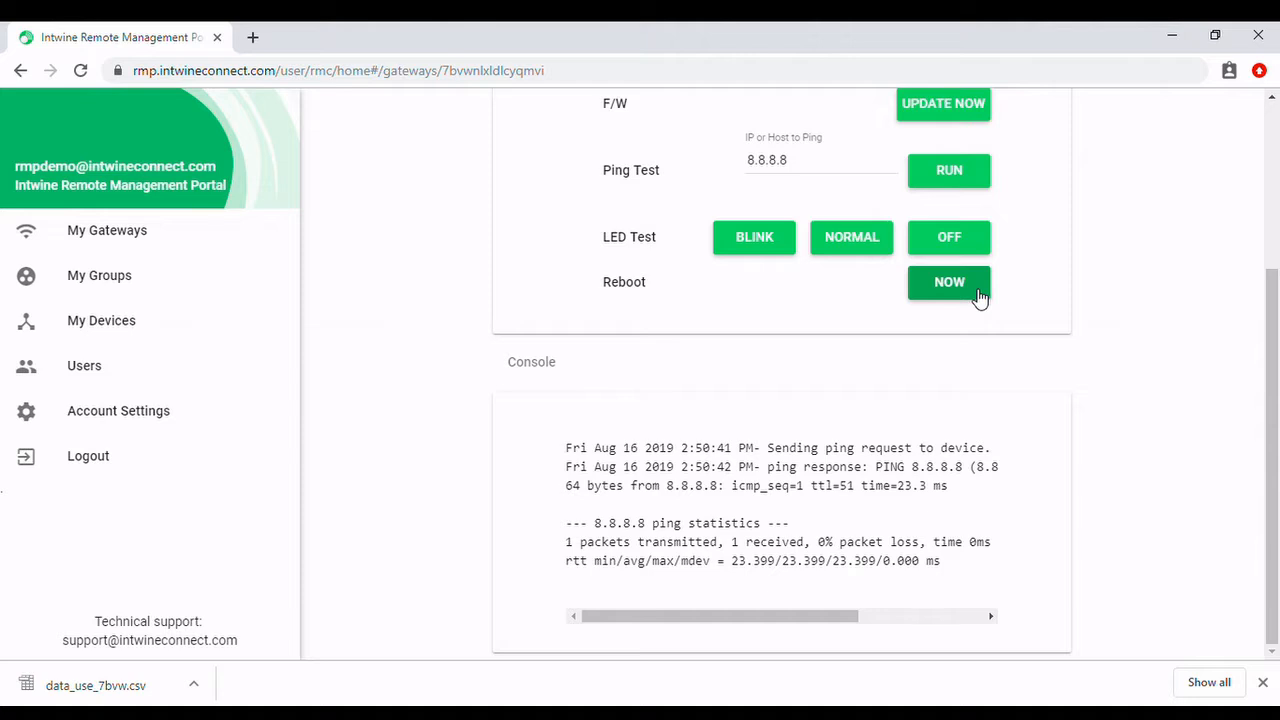
pyautogui.scroll(2, 1130, 340)
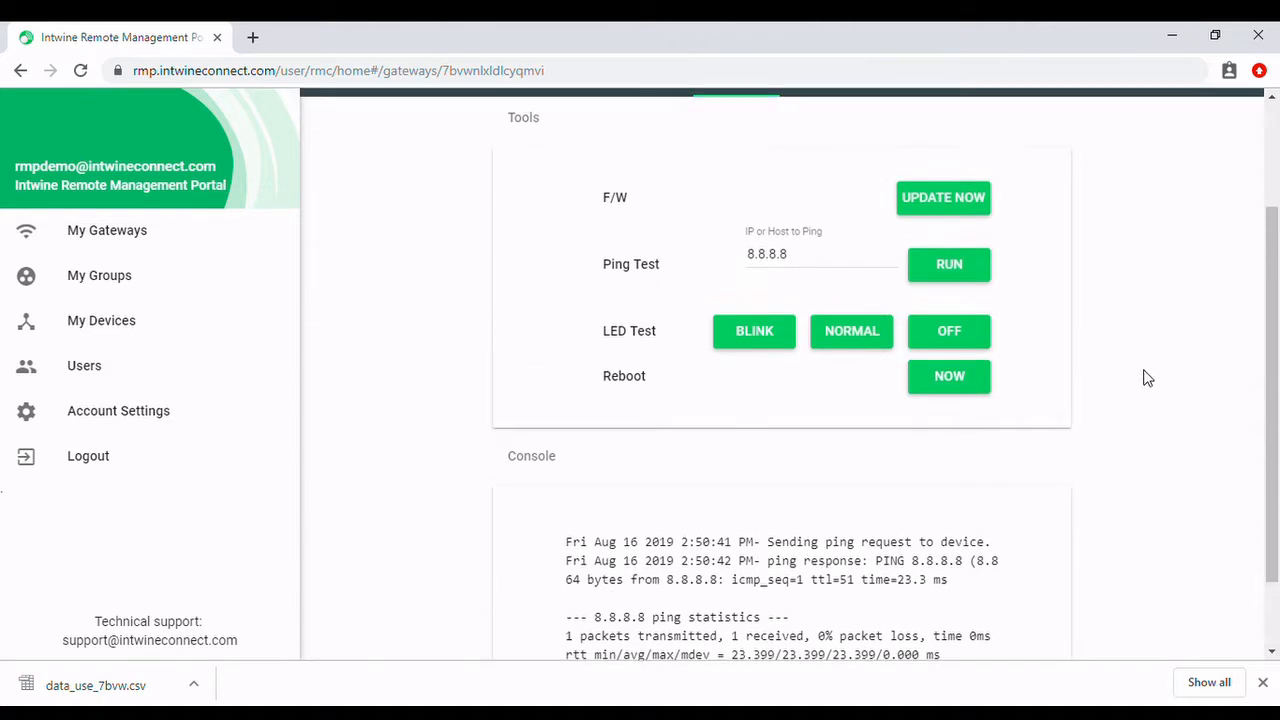
pyautogui.scroll(1, 1138, 430)
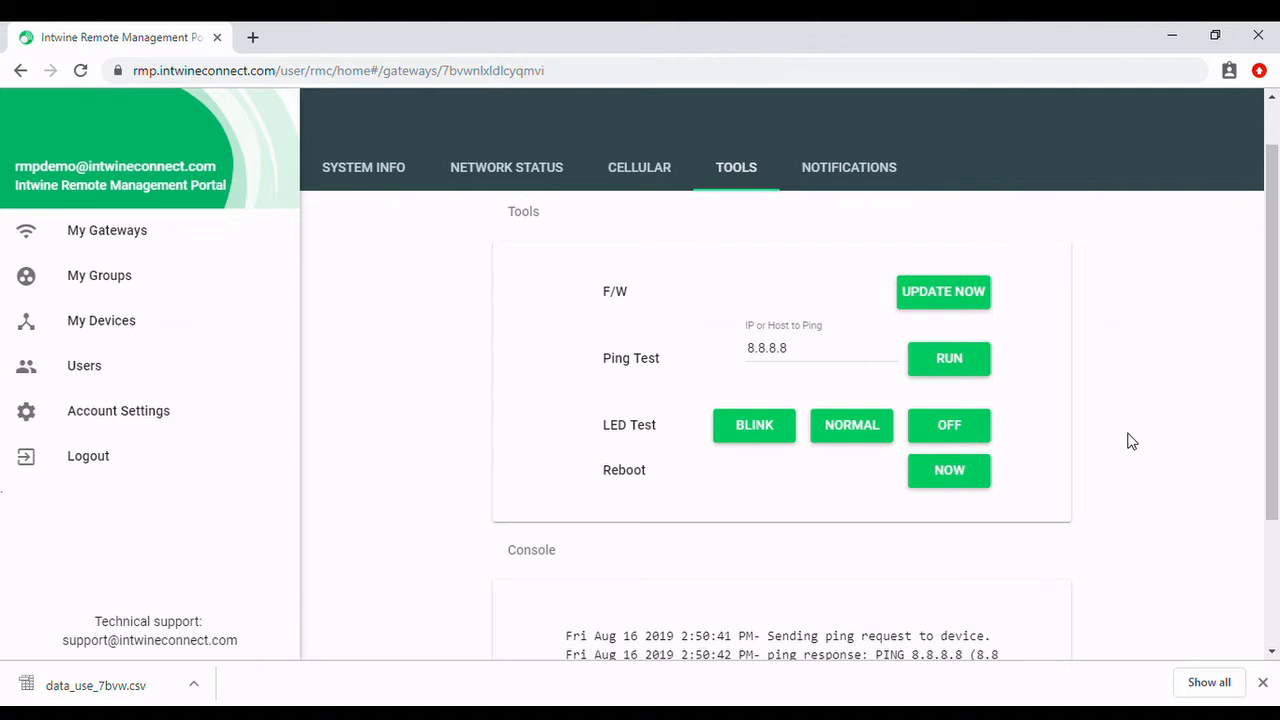
# Turn on the offline and failover notifications in the Cleveland Office gateway's notification settings
pyautogui.click(866, 172)
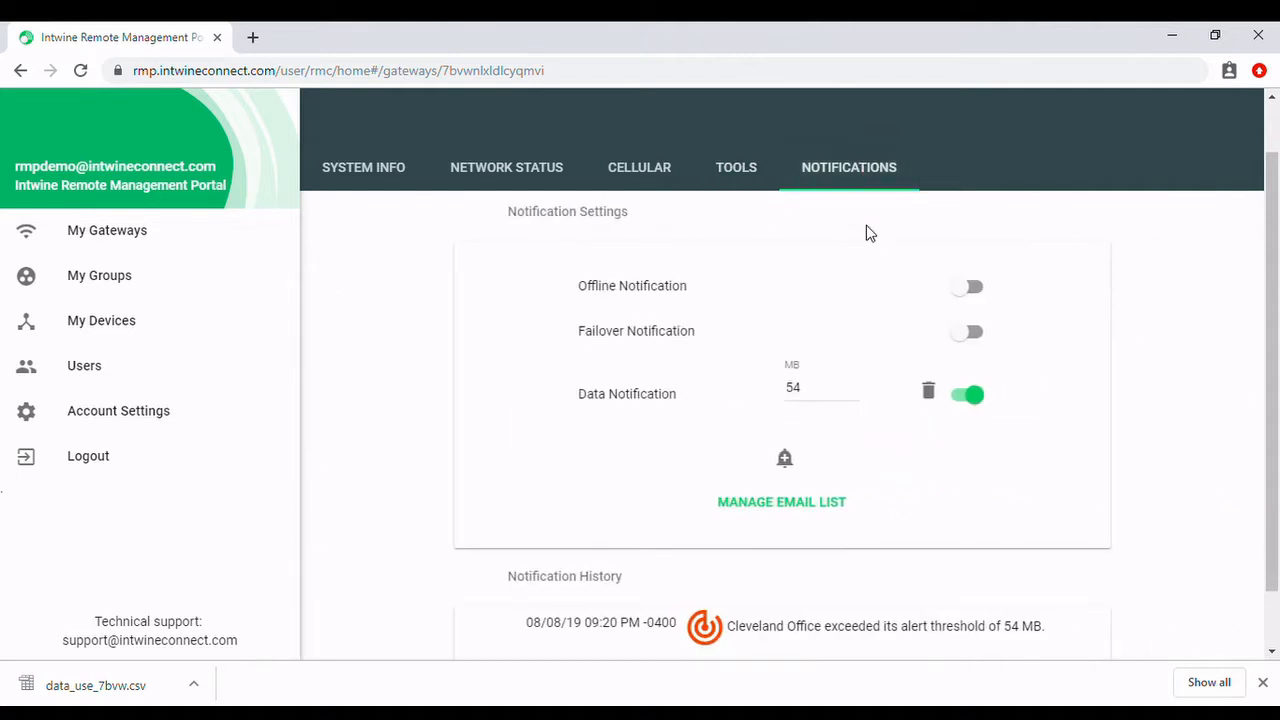
pyautogui.scroll(1, 866, 231)
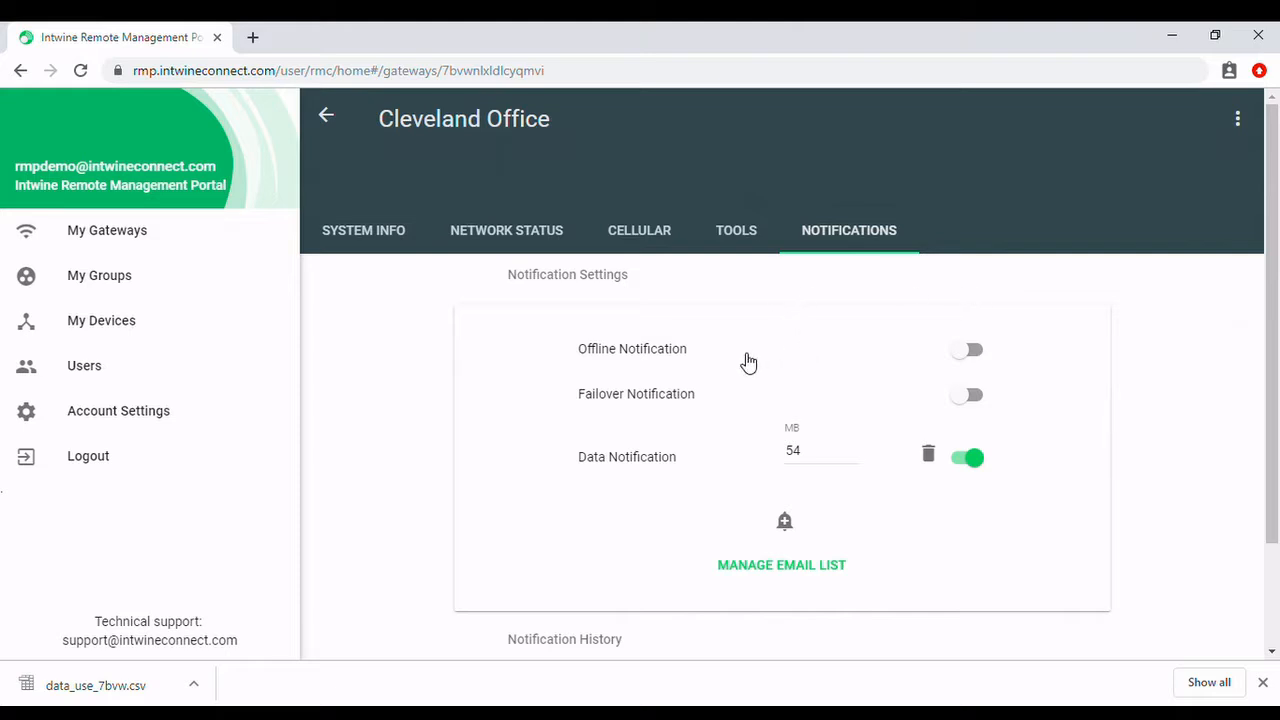
pyautogui.click(972, 354)
pyautogui.click(972, 398)
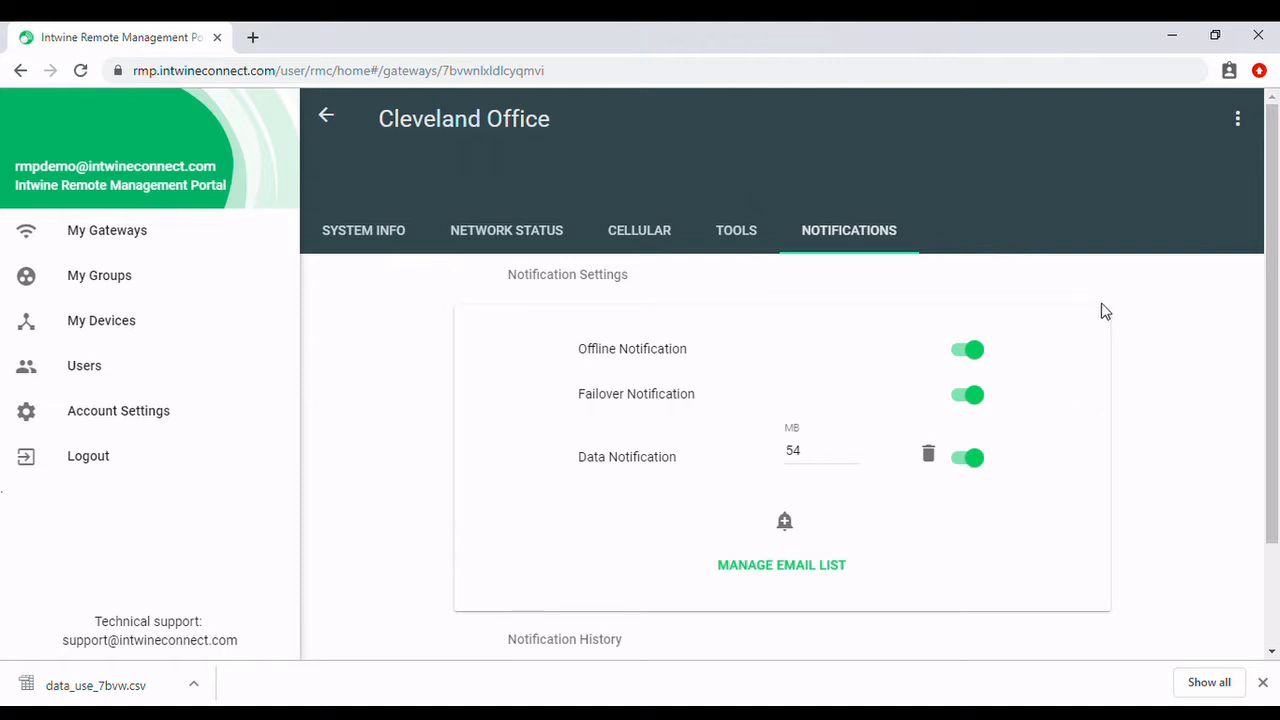
# Add a second data notification to the gateway and save it with a 950 MB threshold
pyautogui.scroll(-1, 1107, 304)
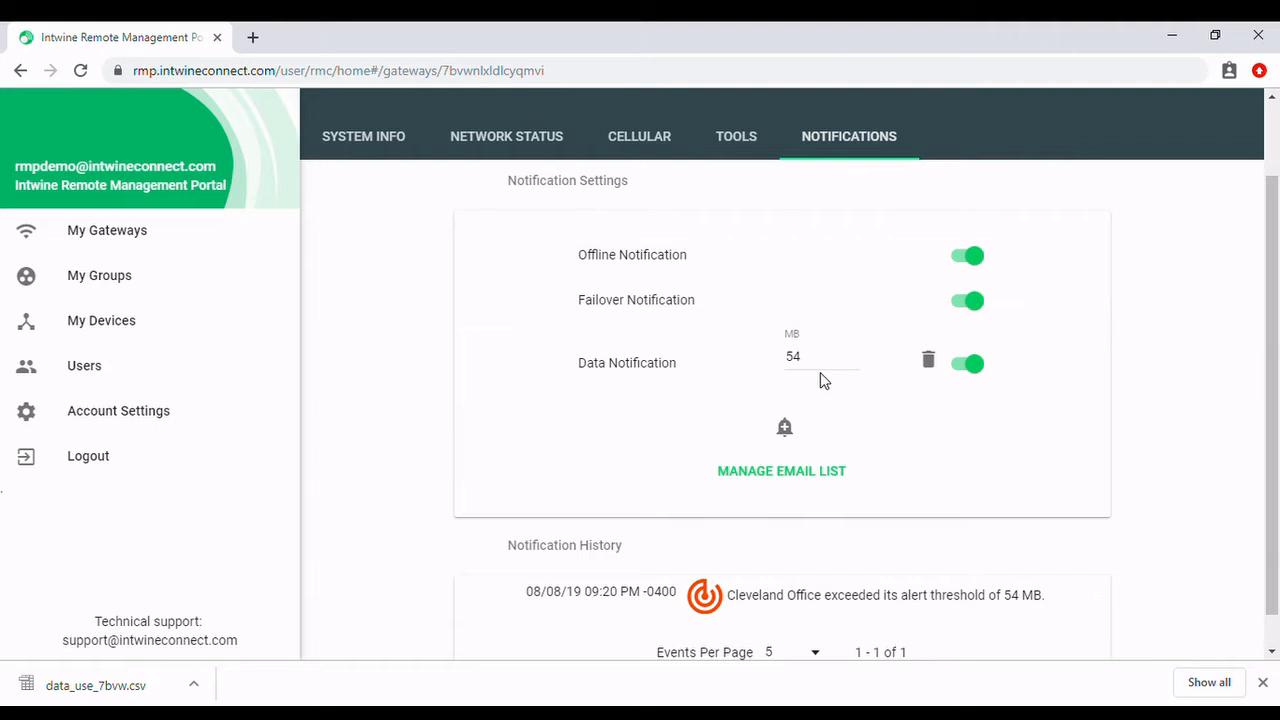
pyautogui.click(785, 429)
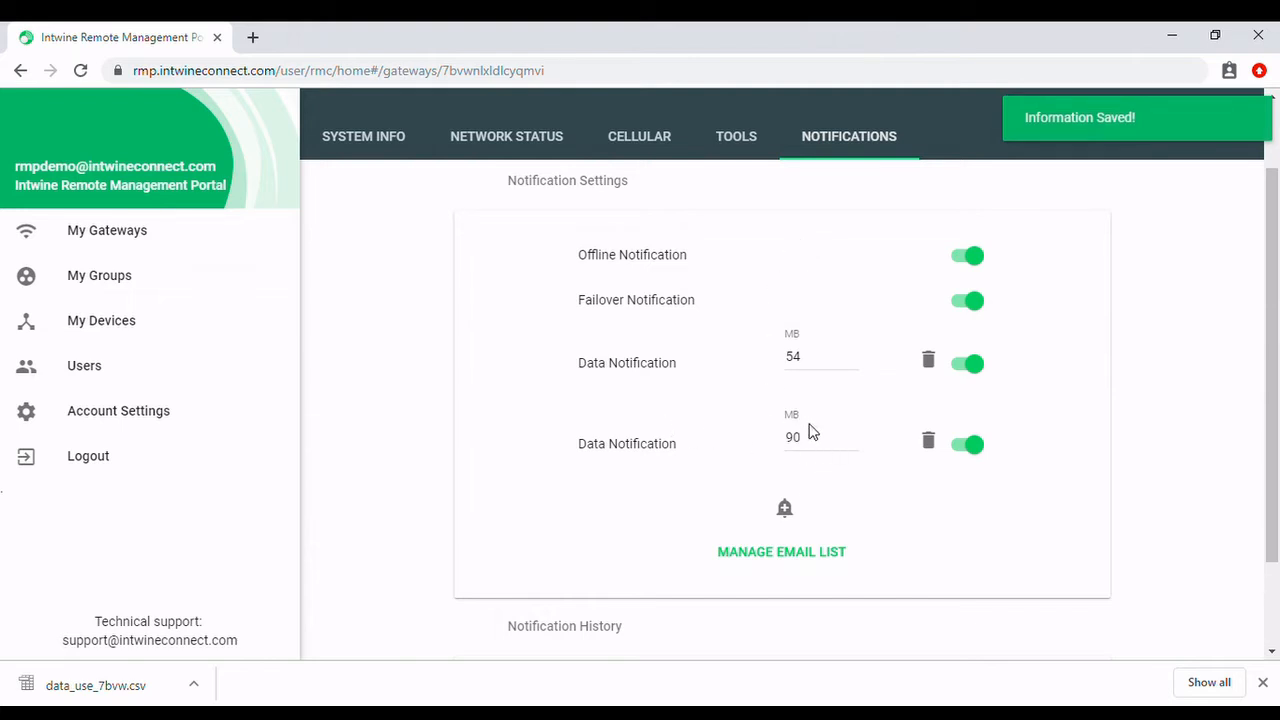
pyautogui.moveTo(829, 443); pyautogui.dragTo(729, 440)
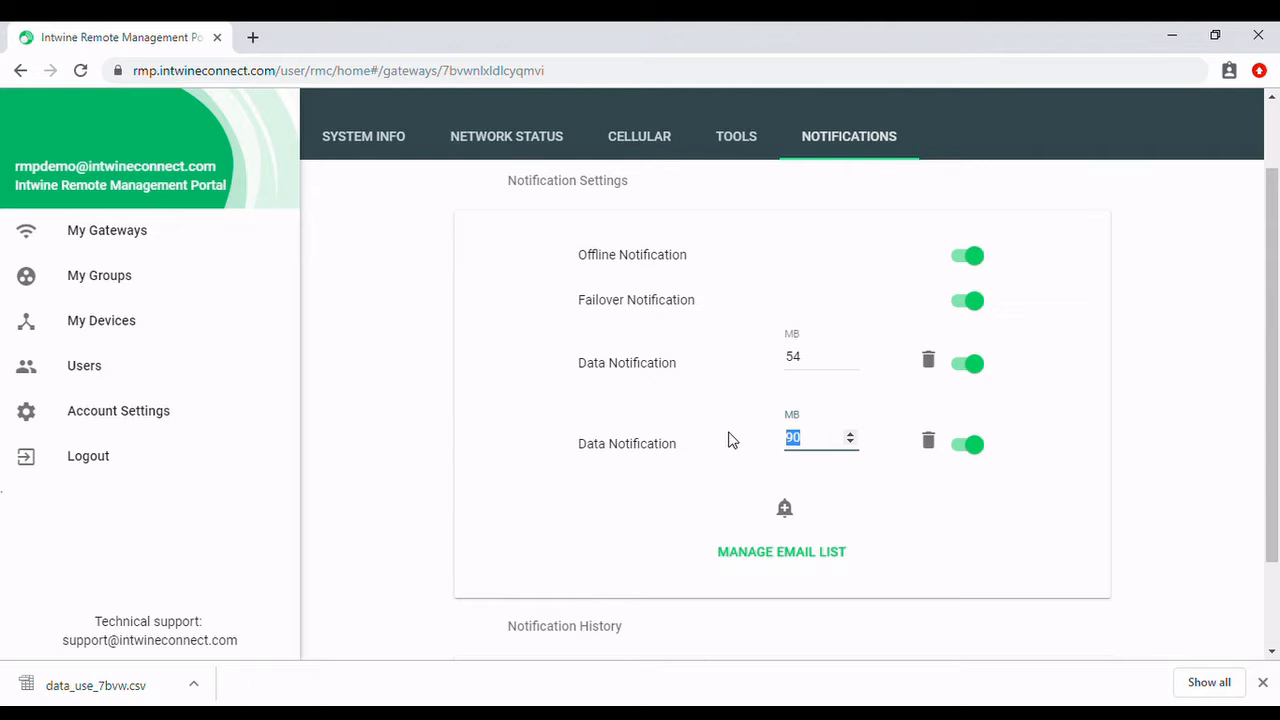
pyautogui.write('950')
pyautogui.click(896, 443)
# Add a third data notification to the gateway and save it with a 5000 MB threshold
pyautogui.click(784, 510)
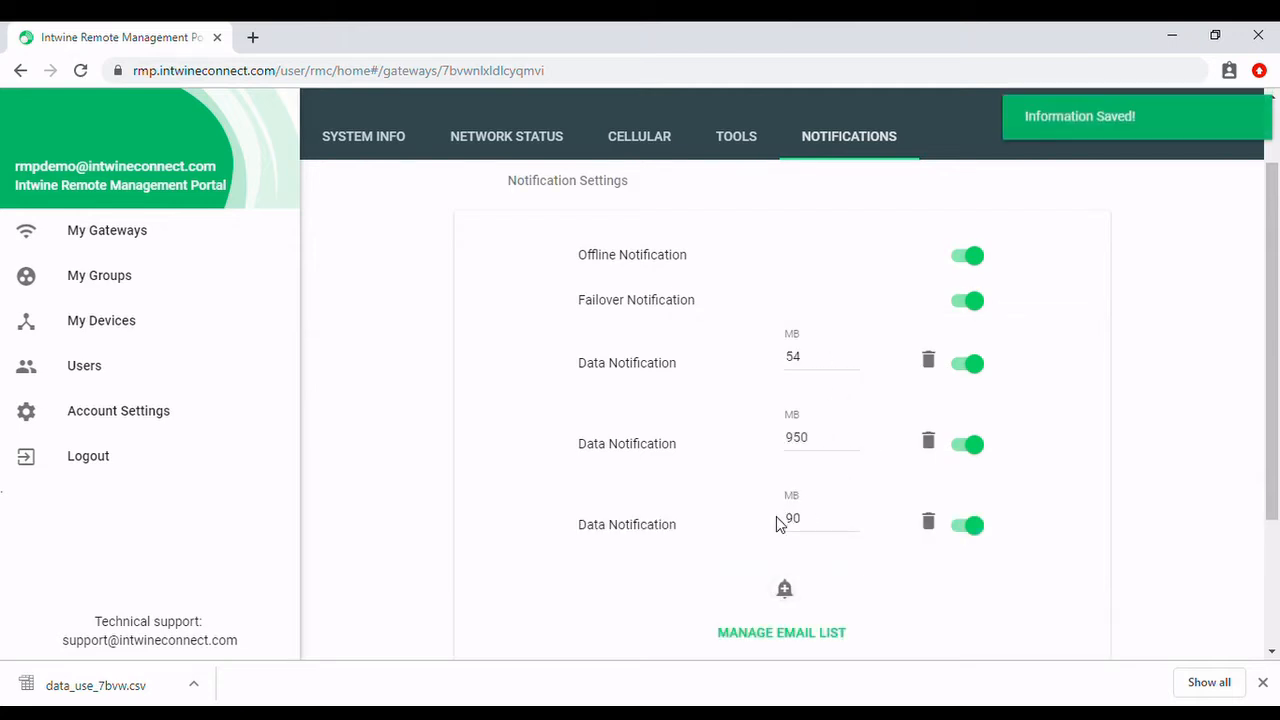
pyautogui.write('5000')
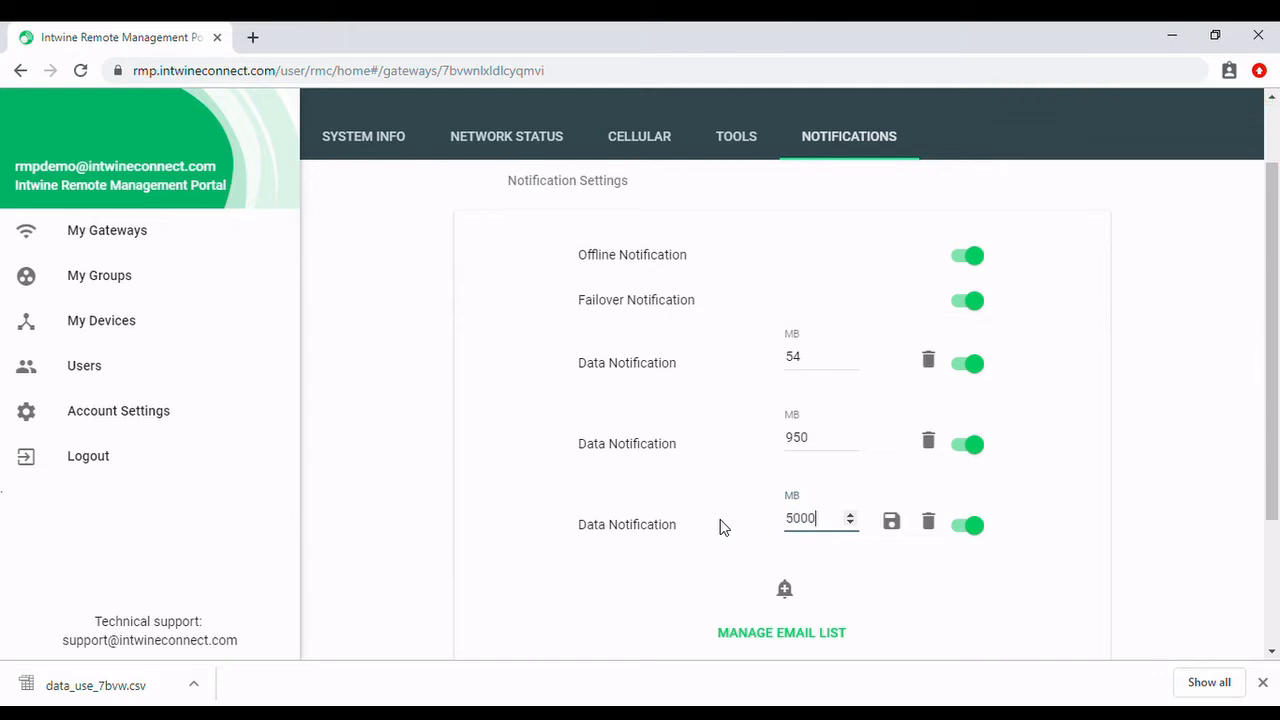
pyautogui.click(890, 523)
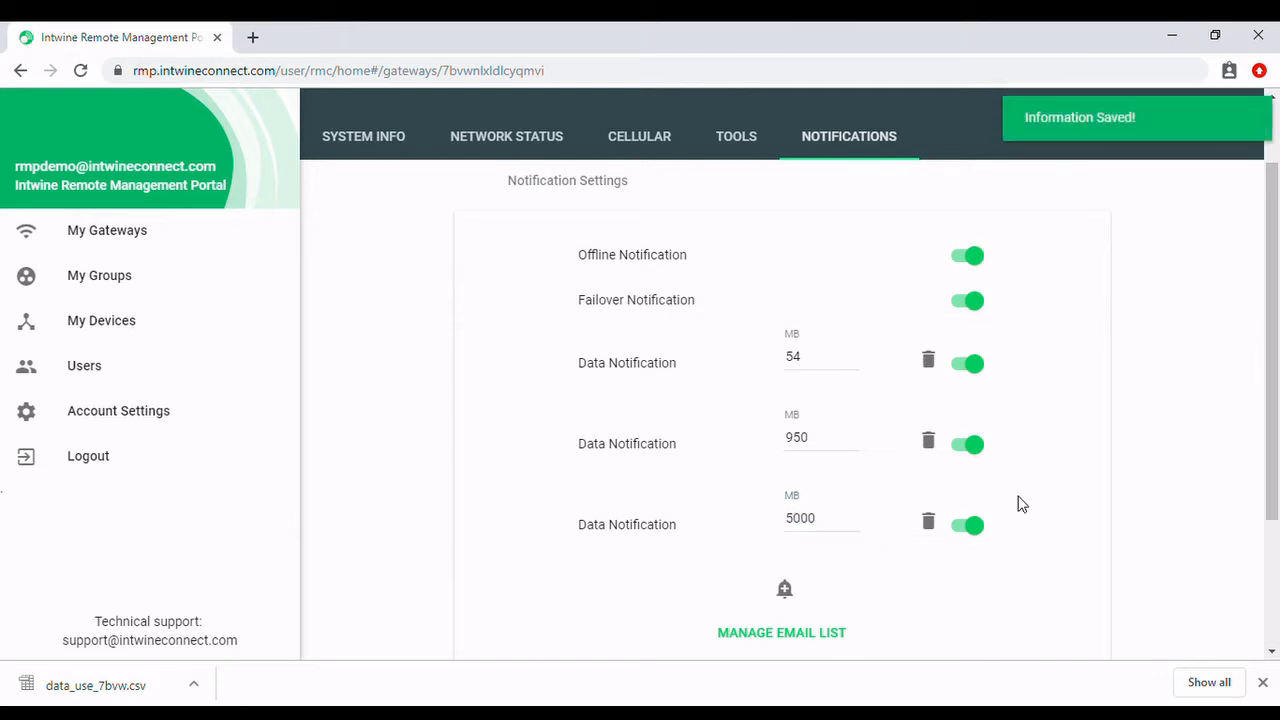
# Open the notification email list from the gateway's settings and inspect where a new email address is entered
pyautogui.scroll(-2, 1149, 420)
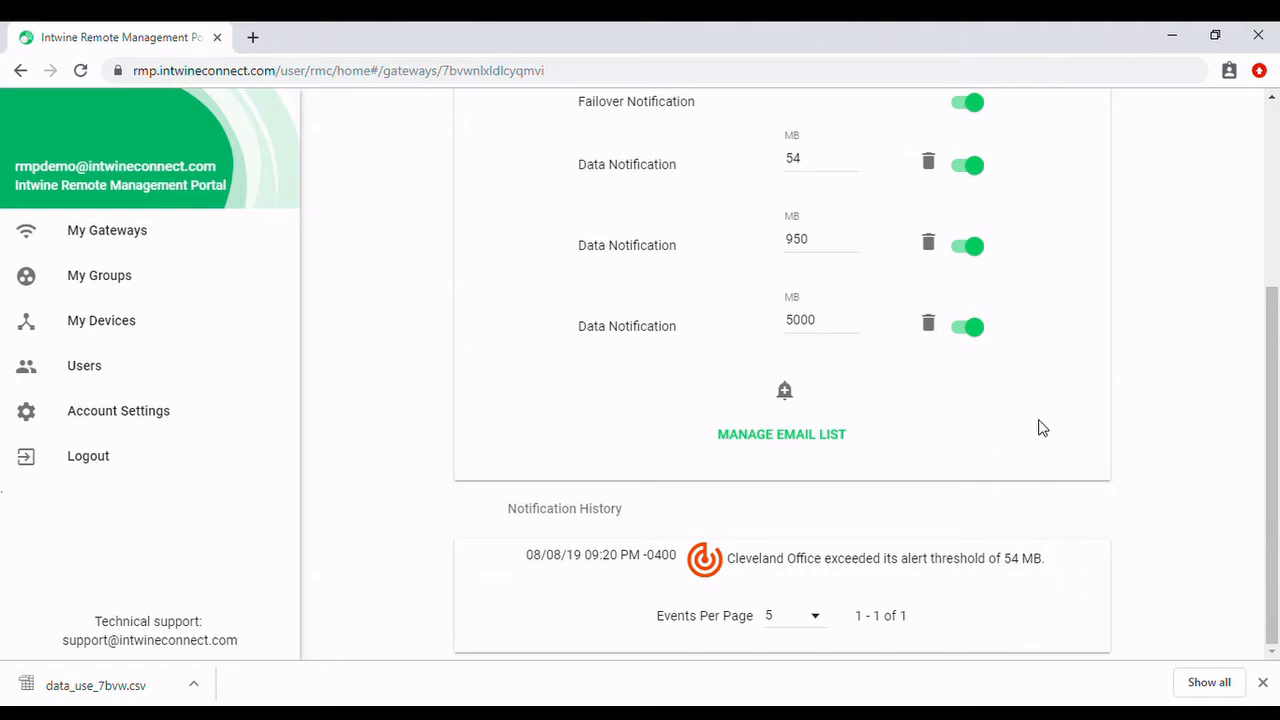
pyautogui.click(832, 442)
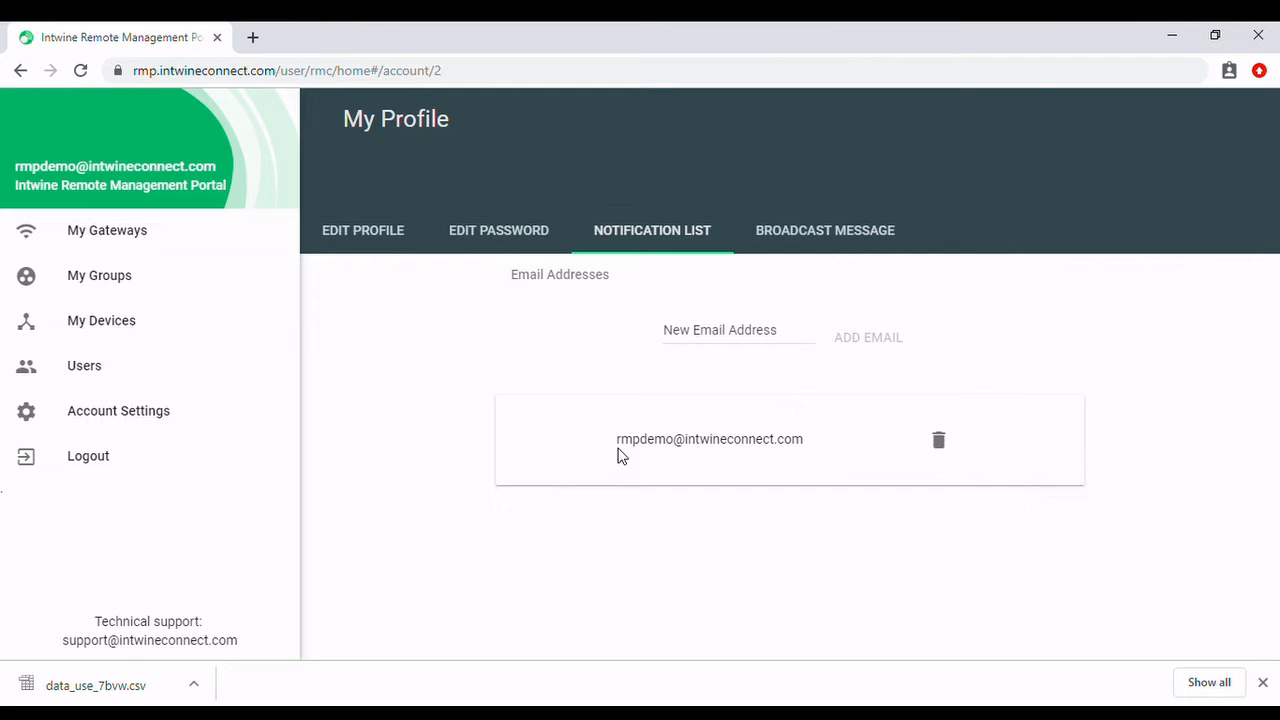
pyautogui.click(734, 338)
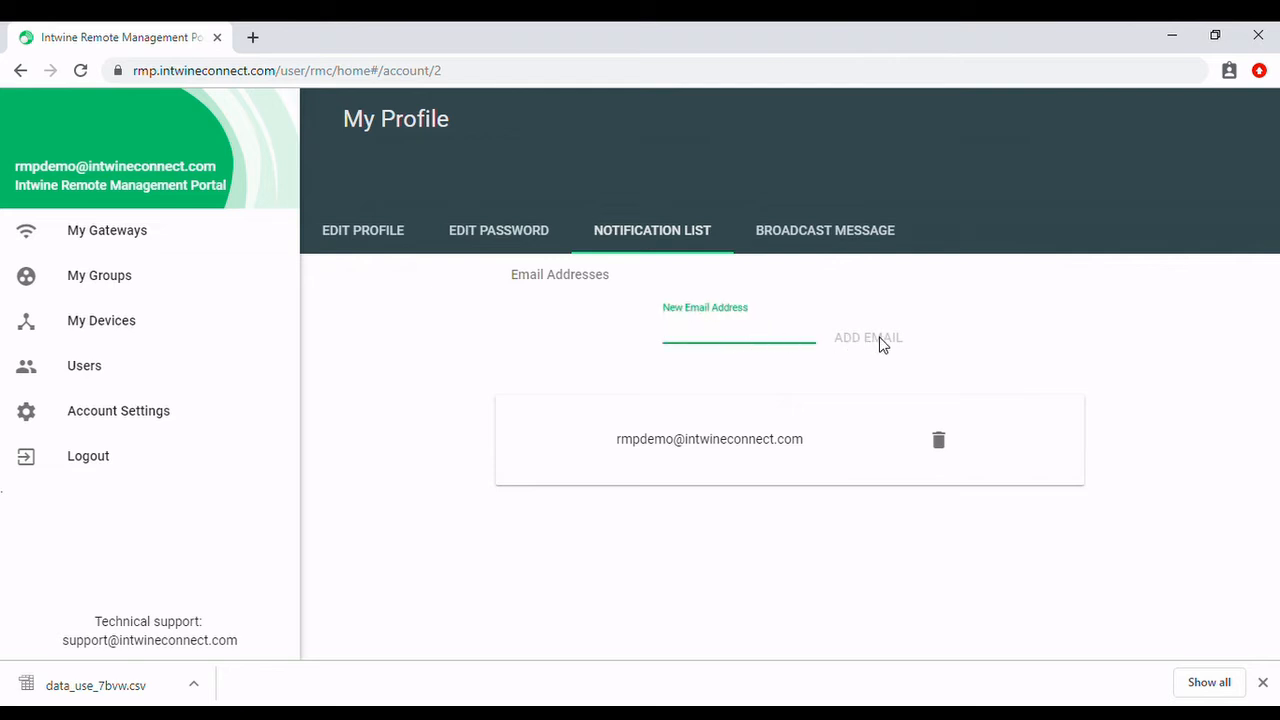
pyautogui.click(1020, 340)
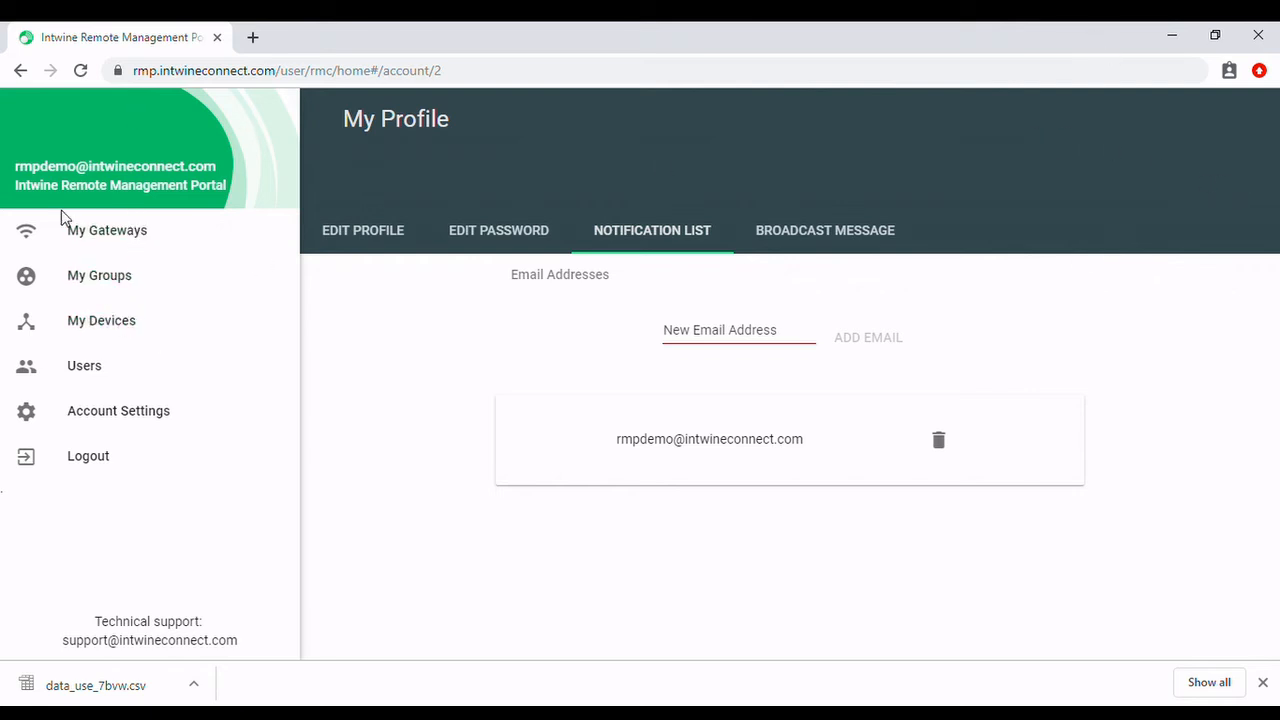
# Reopen the Cleveland Office gateway from the gateway list and inspect its additional device options without deleting it
pyautogui.click(107, 232)
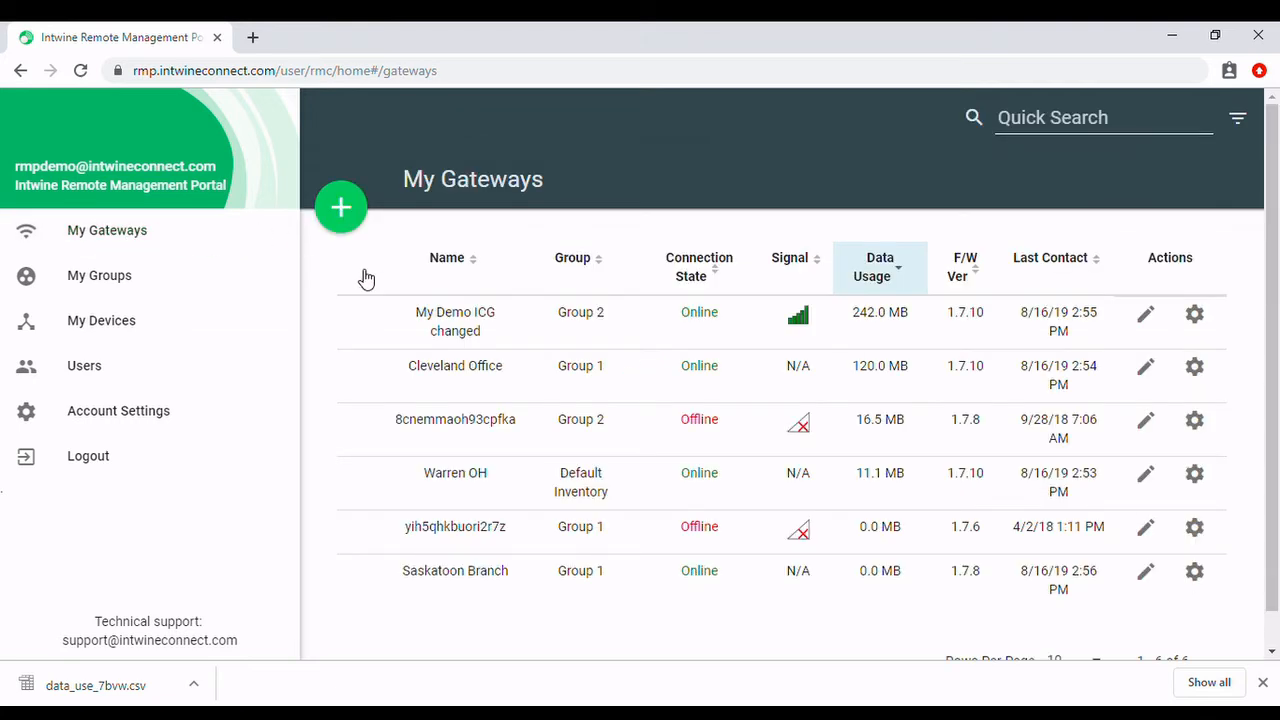
pyautogui.doubleClick(588, 383)
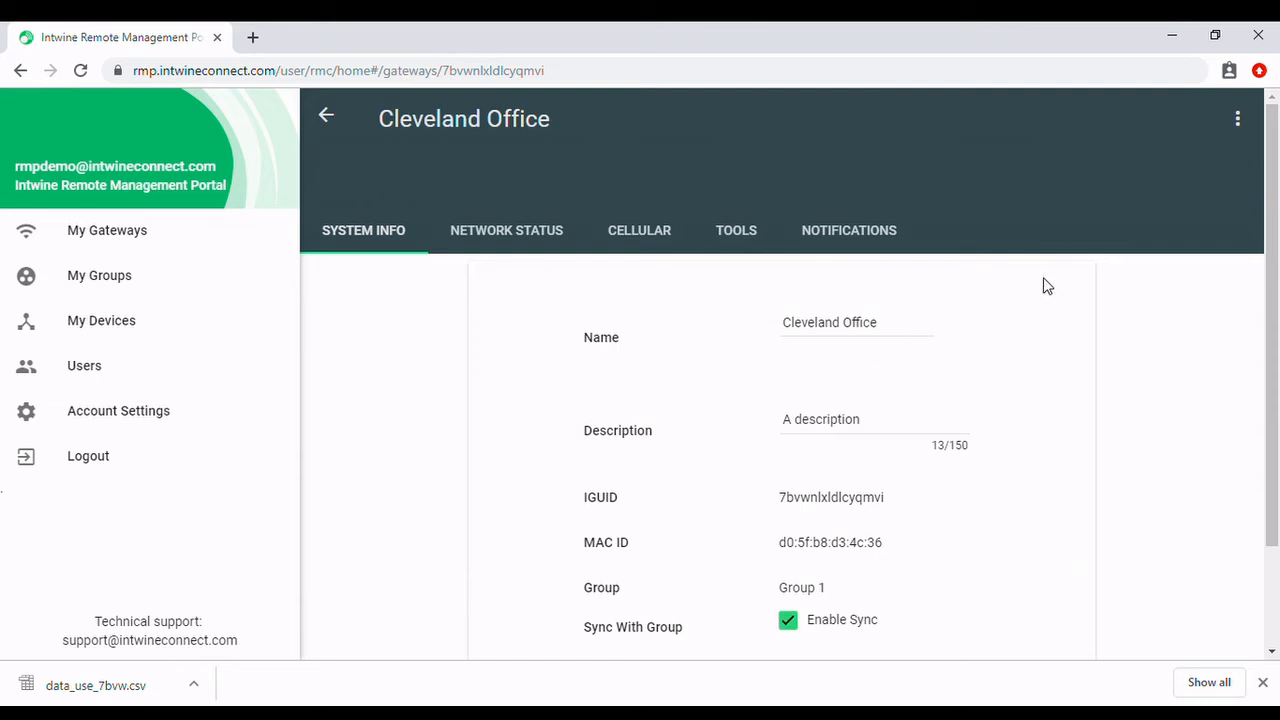
pyautogui.click(1239, 122)
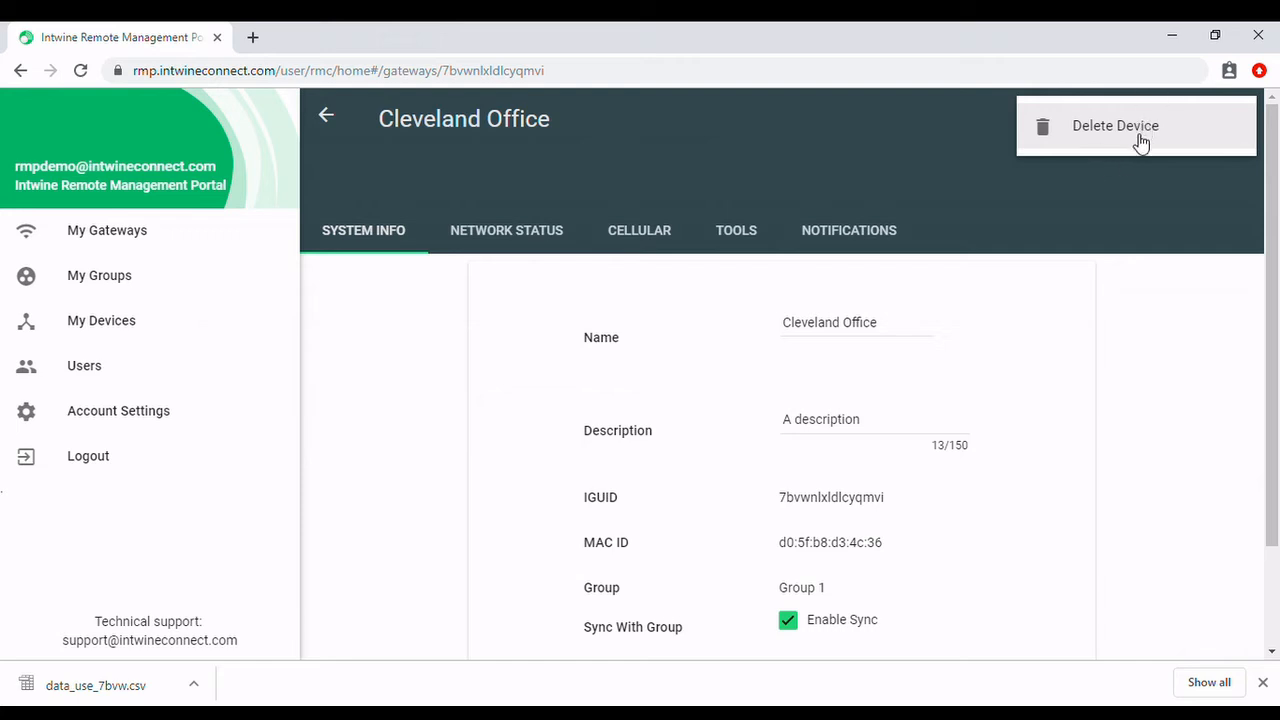
pyautogui.click(1121, 199)
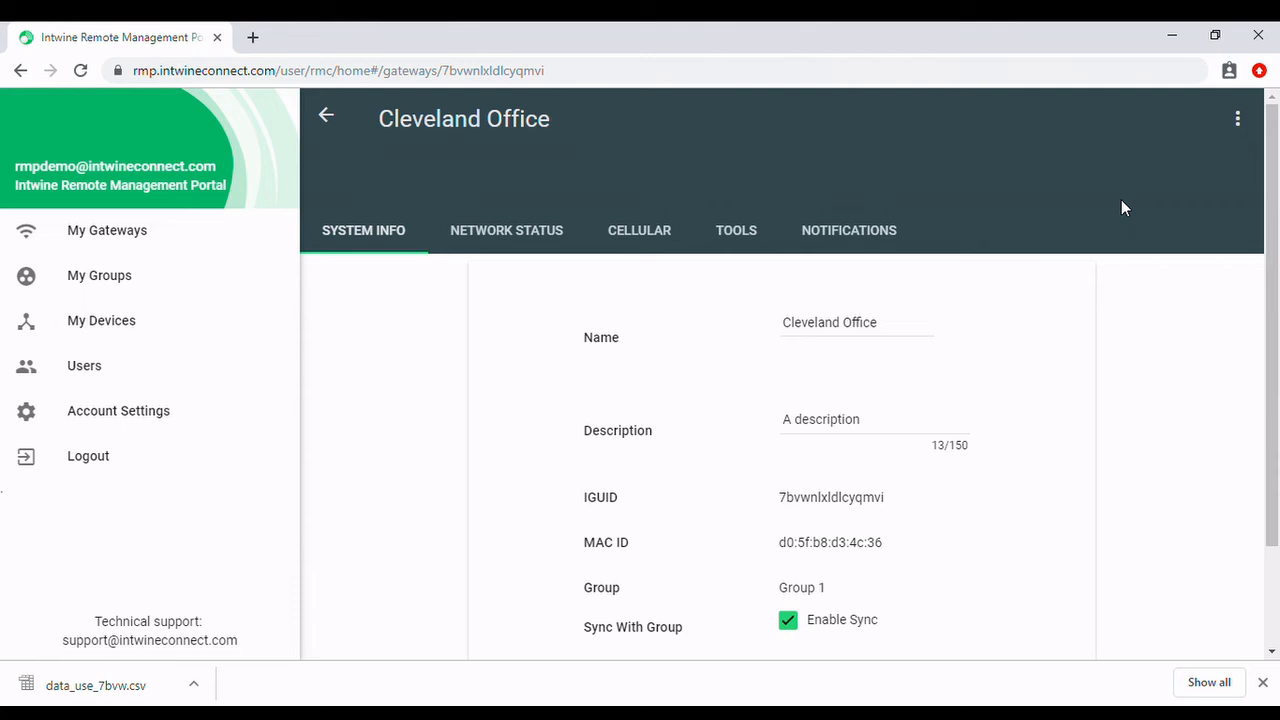
# Review the account's profile fields and preferred timezone choices, and return to the My Gateways list
pyautogui.click(124, 410)
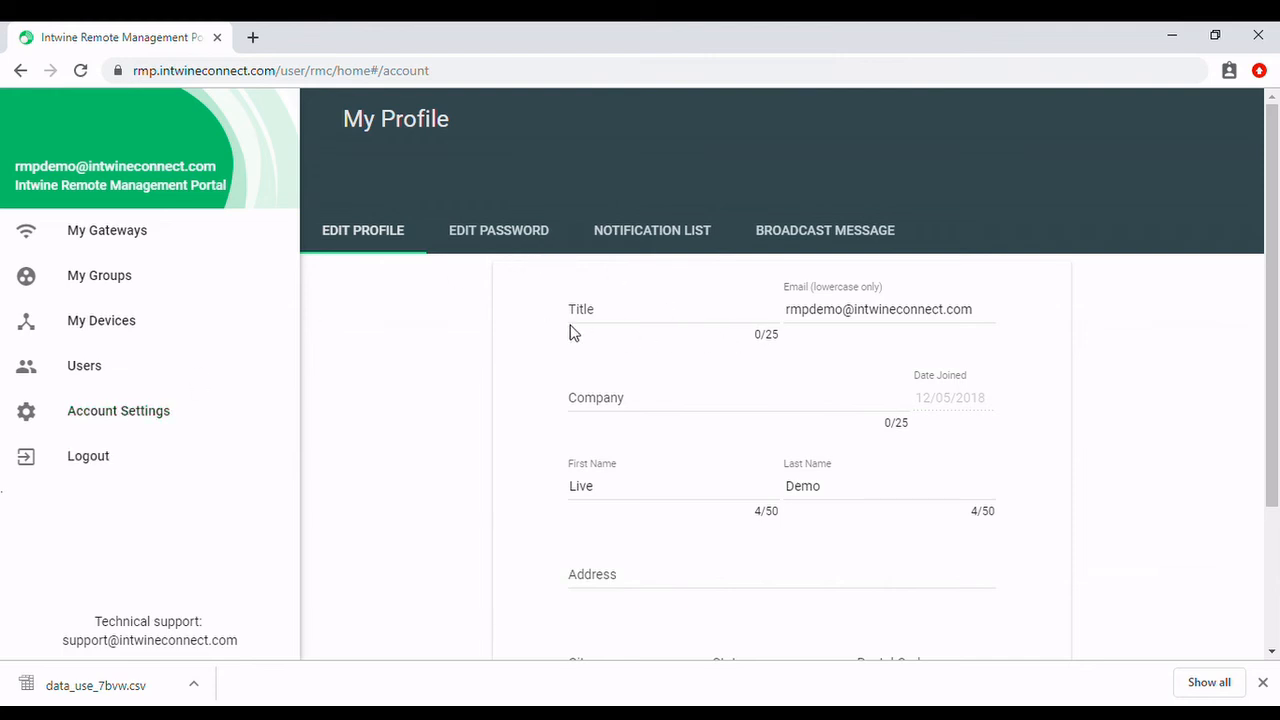
pyautogui.scroll(-1, 494, 363)
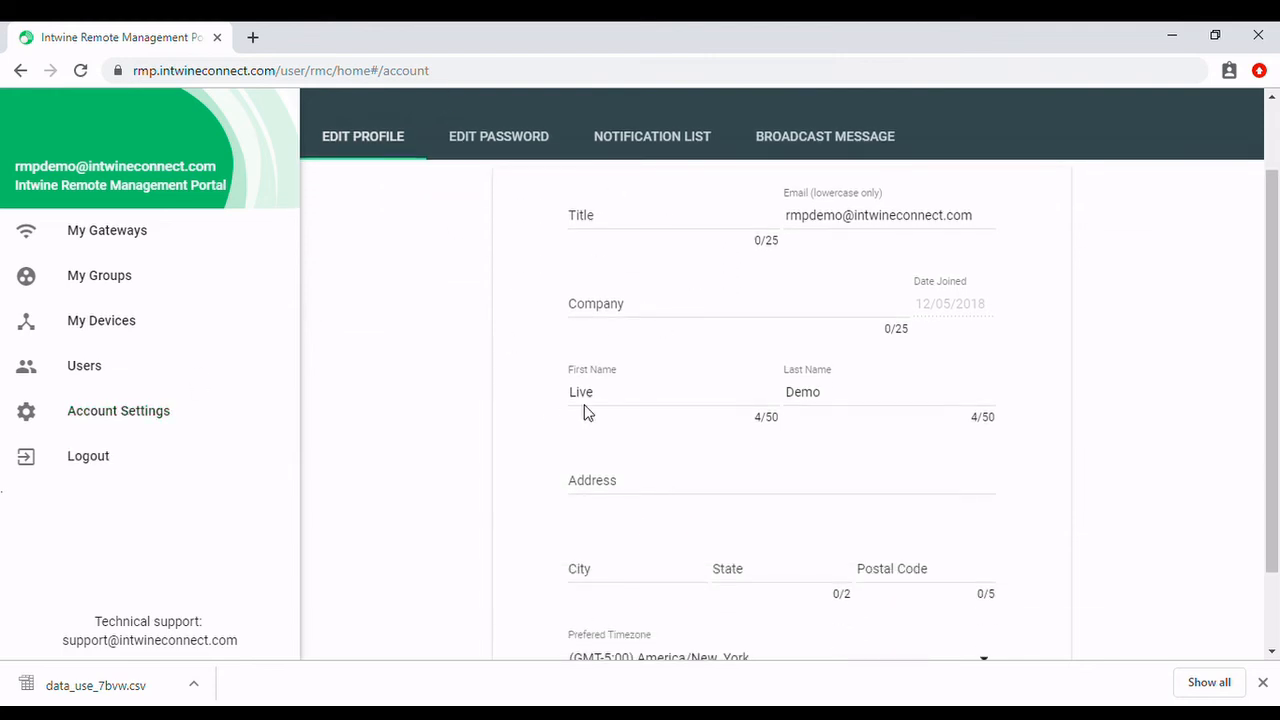
pyautogui.scroll(-1, 886, 392)
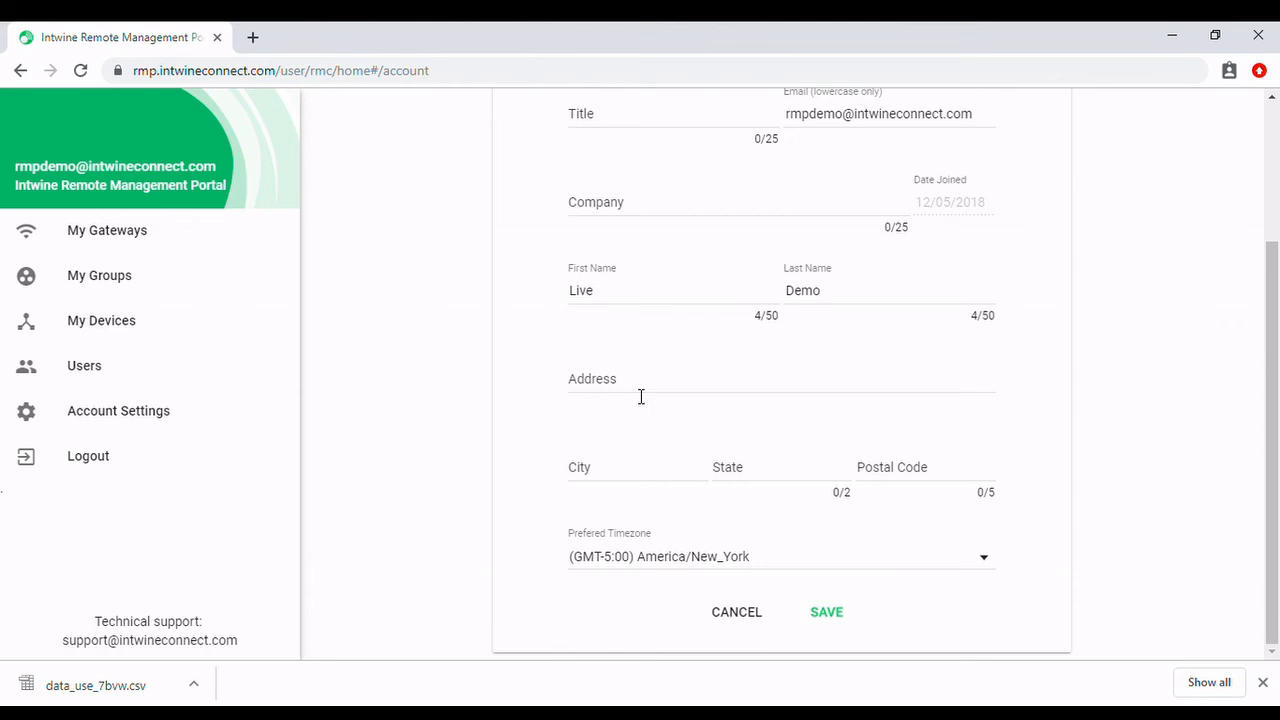
pyautogui.scroll(2, 640, 397)
pyautogui.scroll(-2, 709, 374)
pyautogui.click(993, 561)
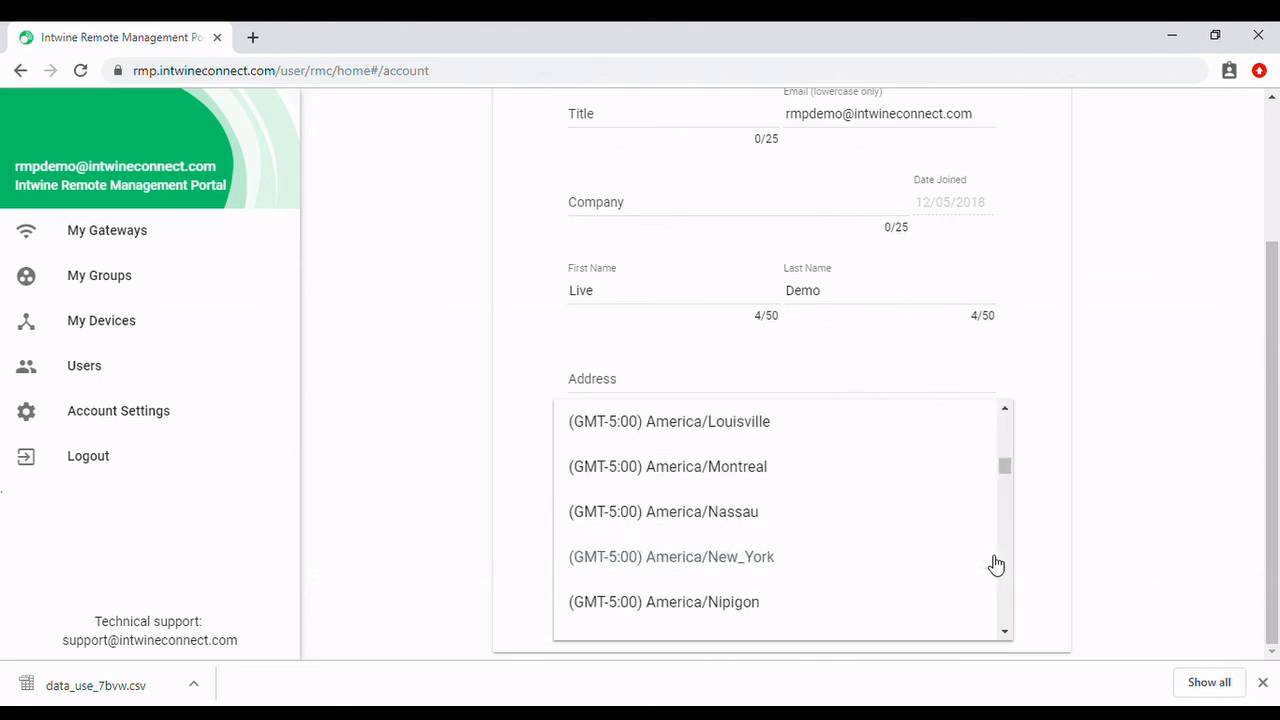
pyautogui.click(1156, 552)
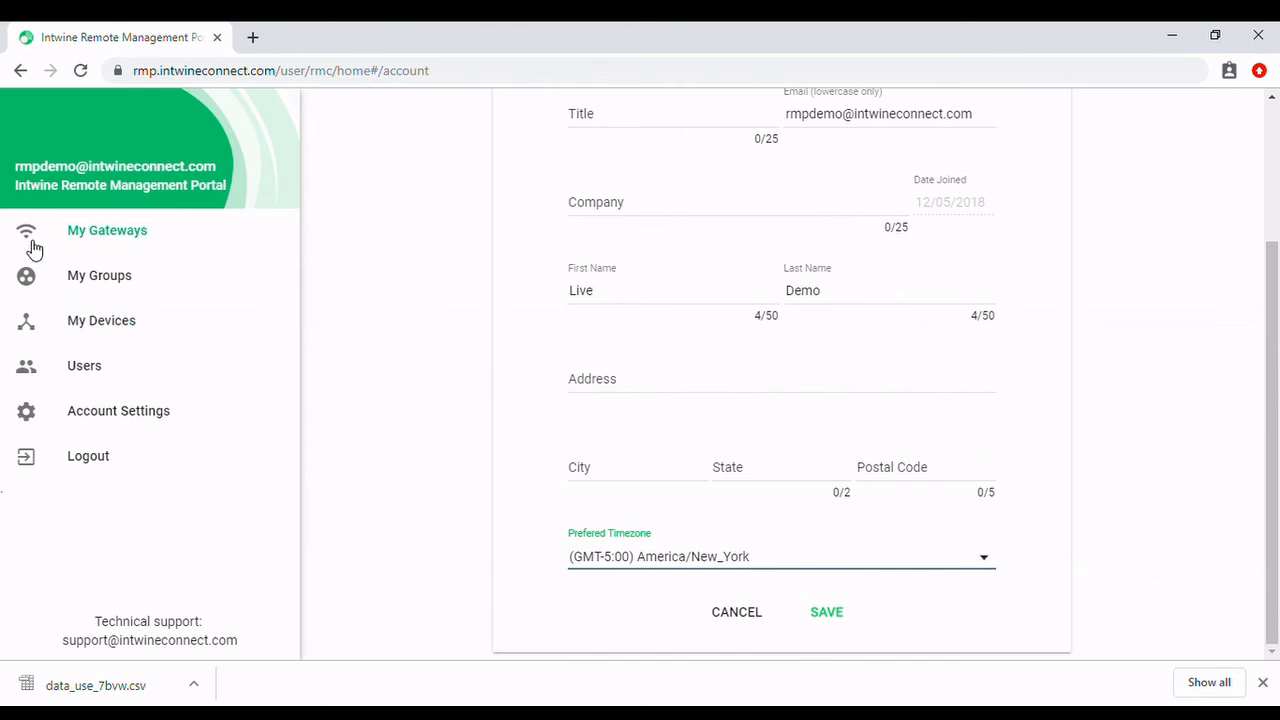
pyautogui.click(93, 224)
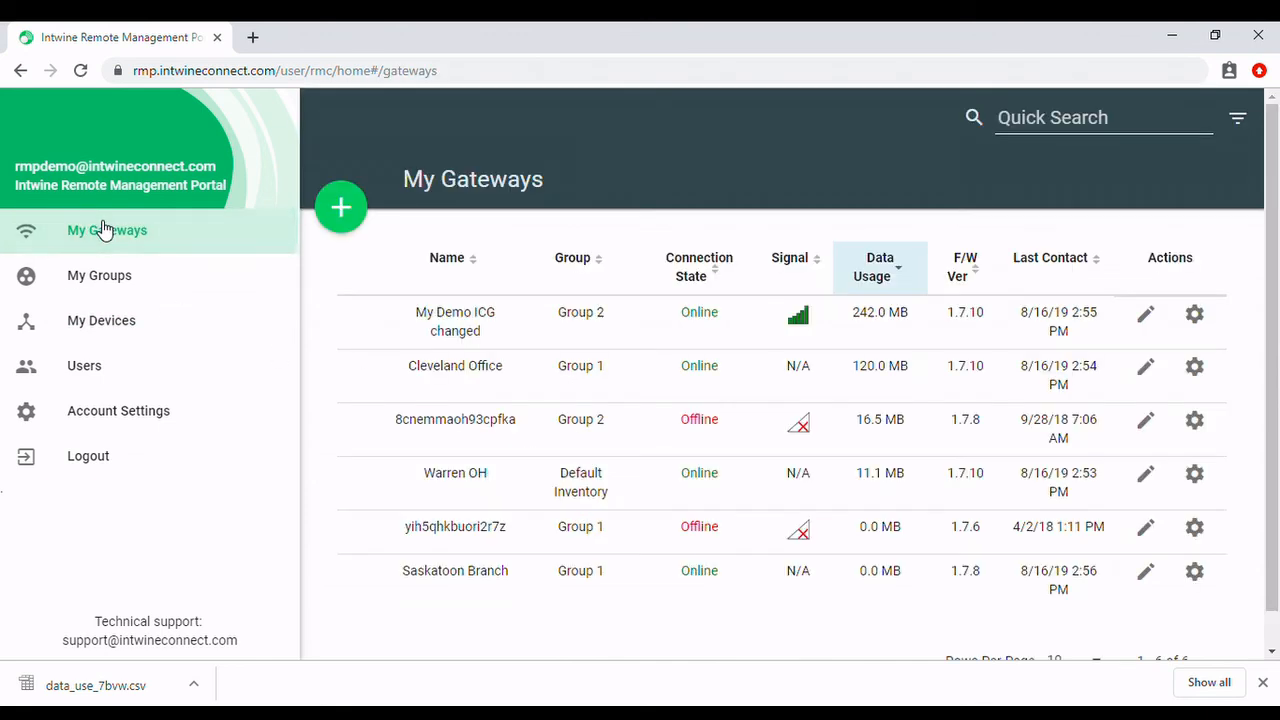